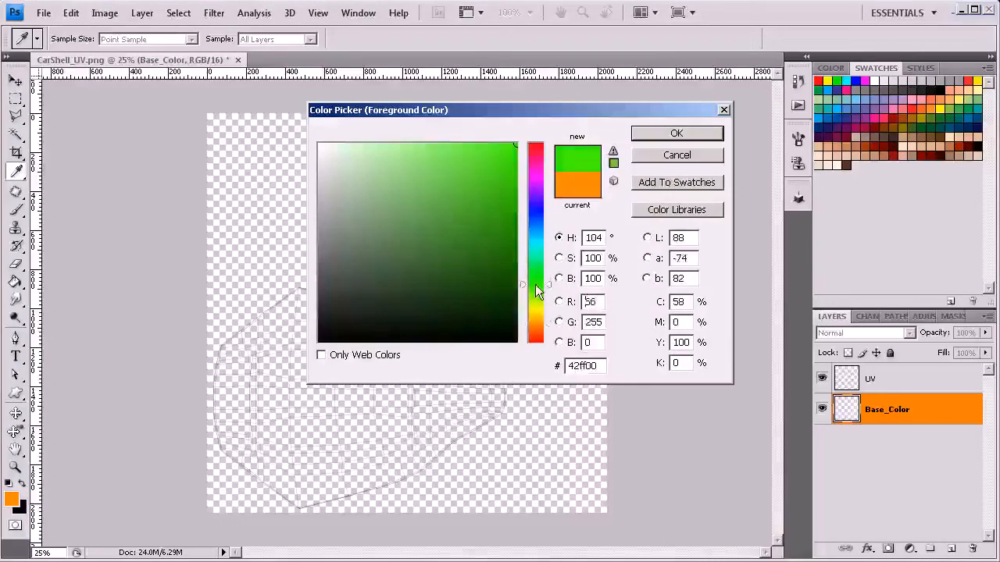
Step: Set the foreground colour to bright green and fill the Base_Color layer with it
click(670, 136)
click(15, 282)
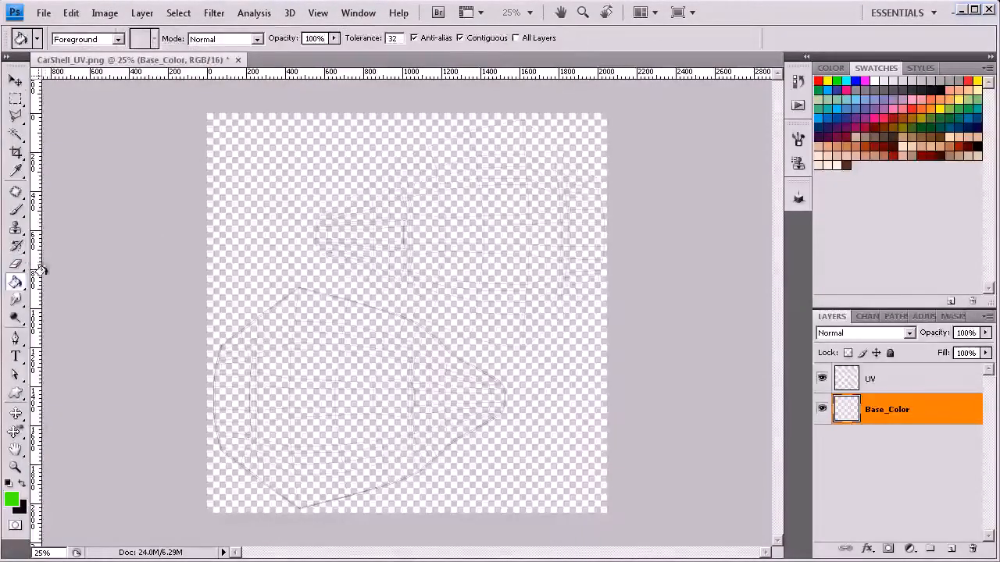
click(279, 195)
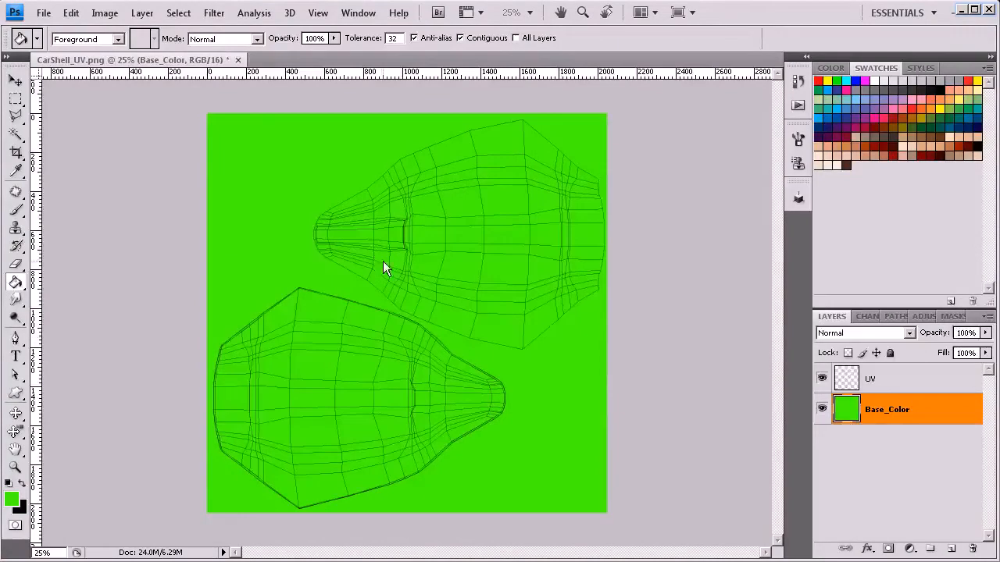
Step: Add a new layer above Base_Color and start a 72 px text on the upper car shell
click(951, 550)
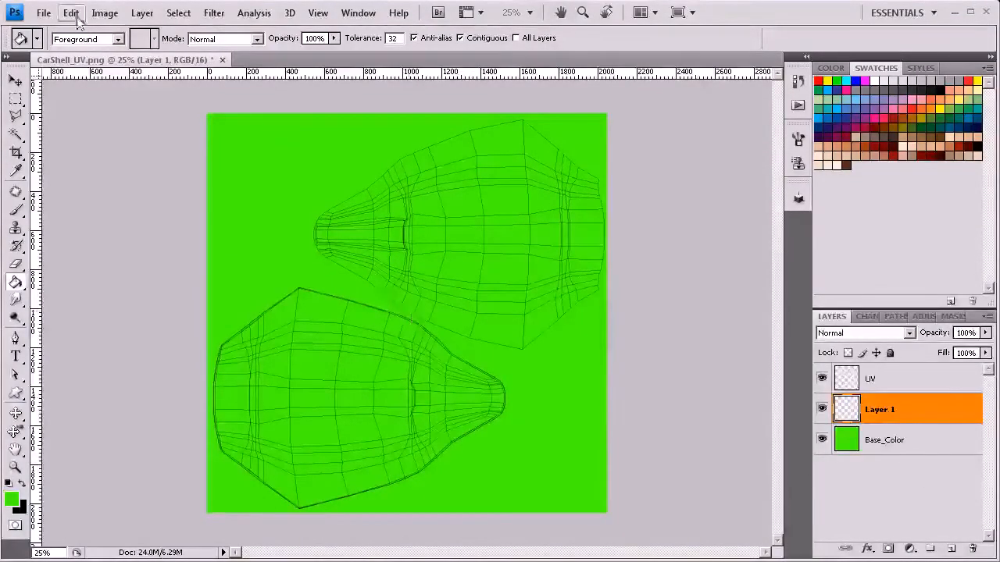
click(15, 358)
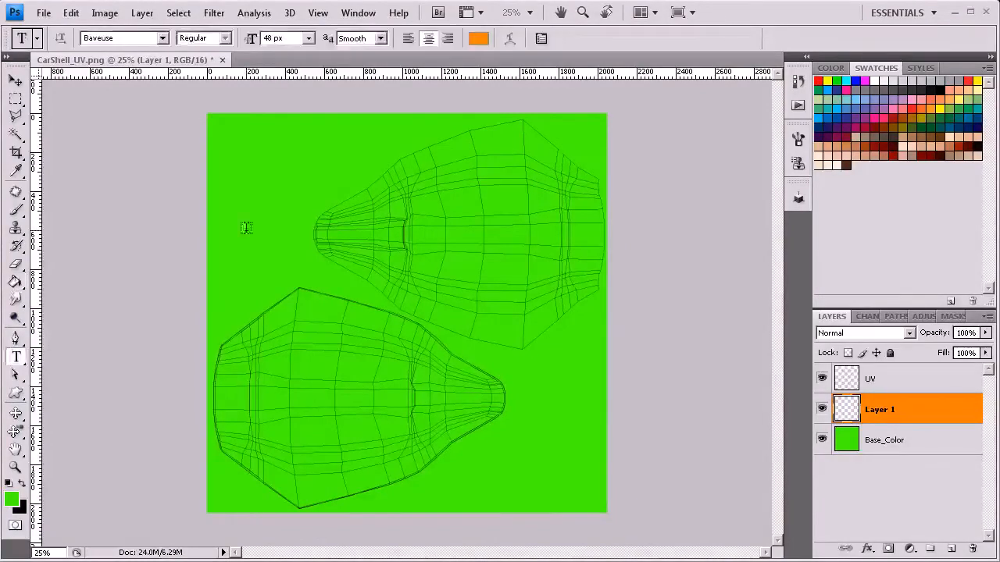
click(429, 169)
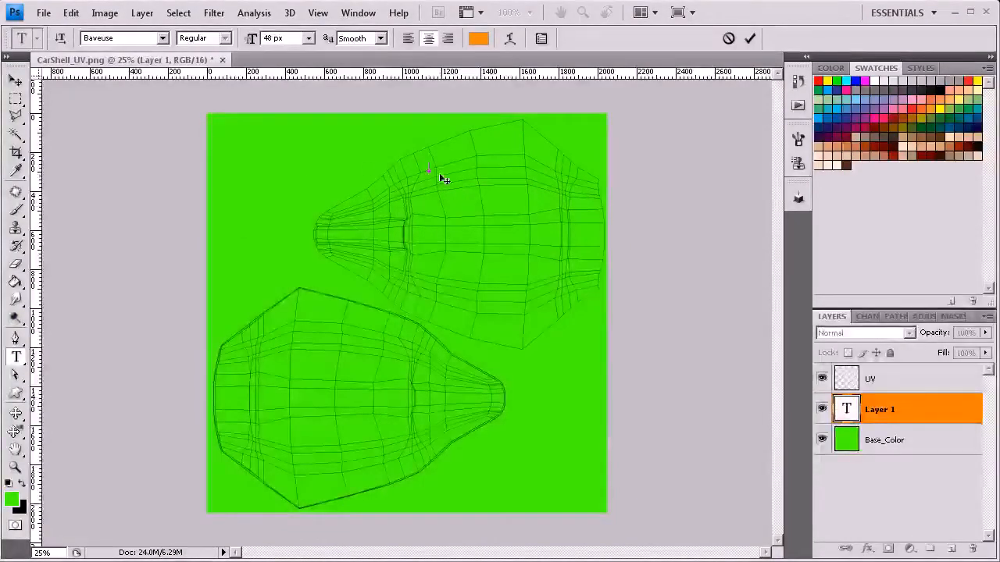
click(308, 38)
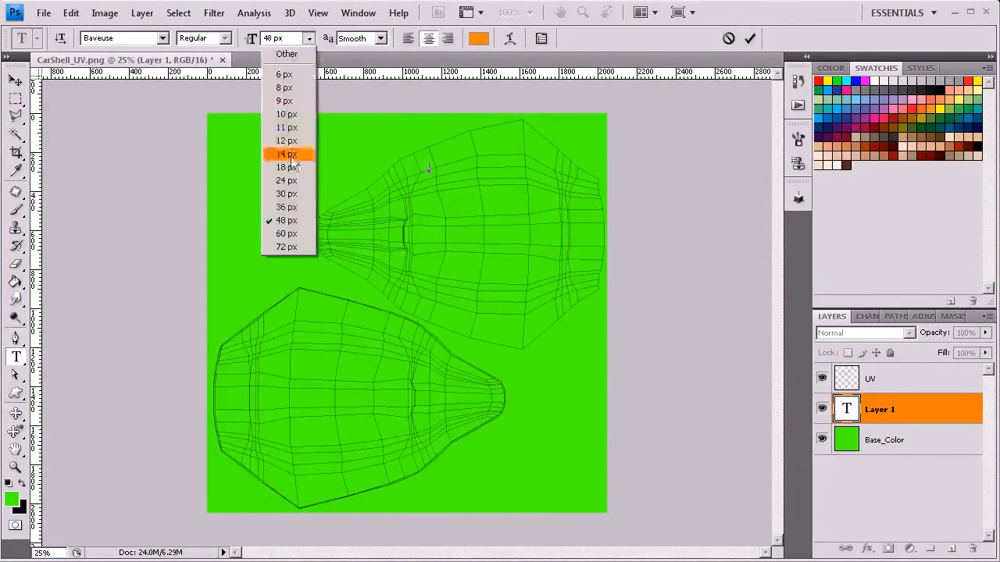
click(287, 247)
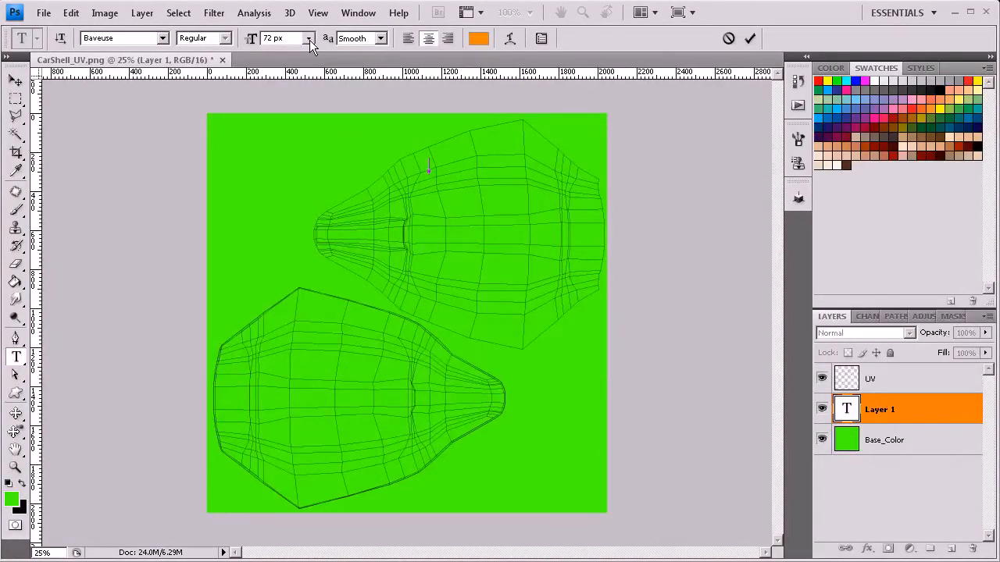
key(ctrl+plus)
key(ctrl+plus)
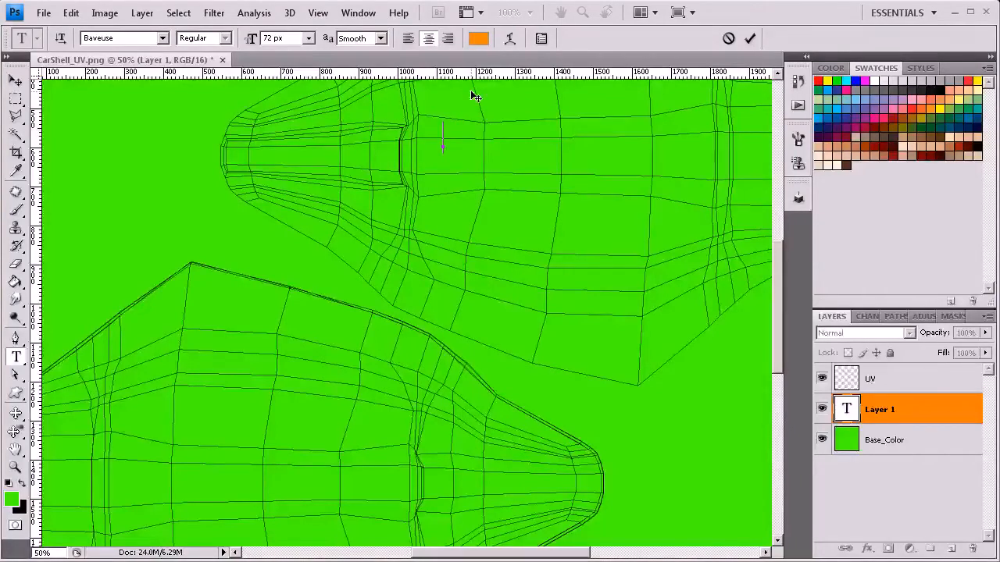
Step: Set the text colour to white (ffffff) and enter the text "Splash!"
click(479, 37)
drag(426, 210, 318, 144)
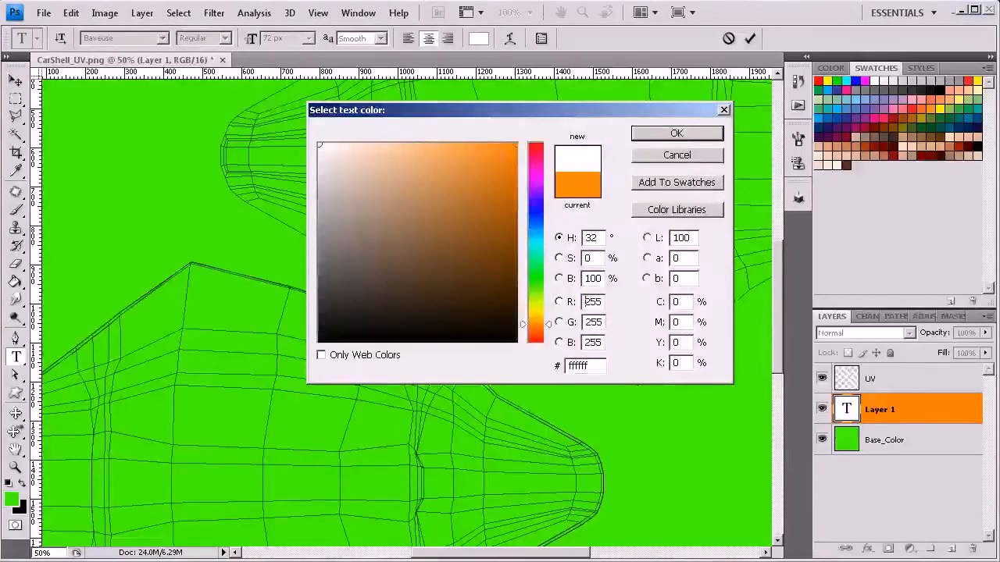
click(677, 134)
text(SPLASH!)
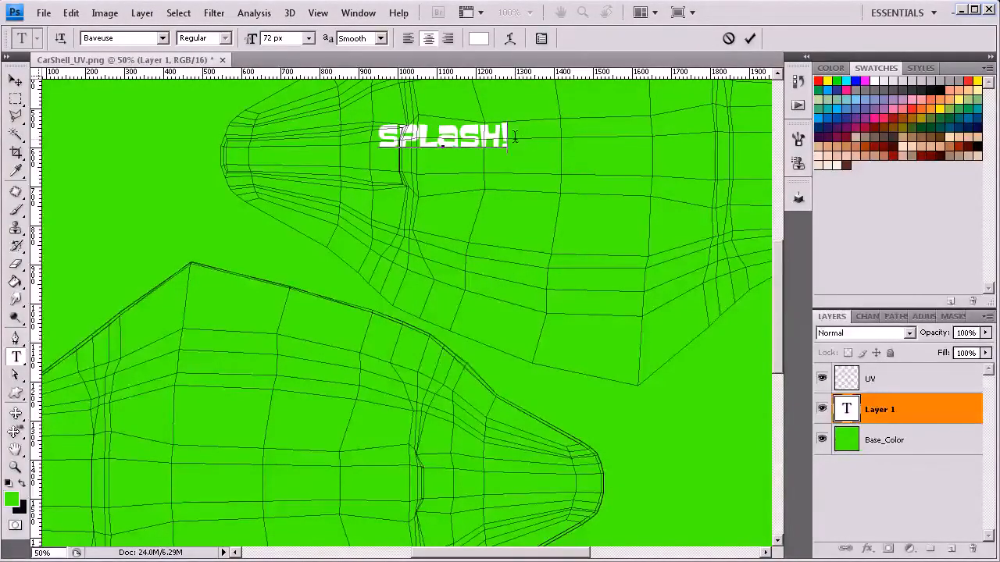
Step: Try different fonts on the whole "Splash!" text and set it to Blue Highway Linocut
drag(515, 138, 357, 146)
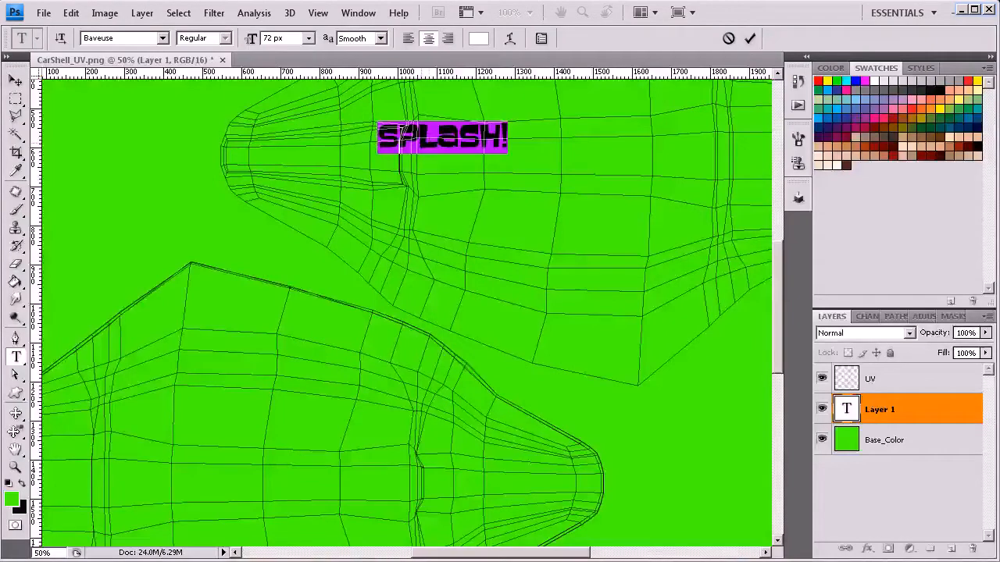
click(161, 38)
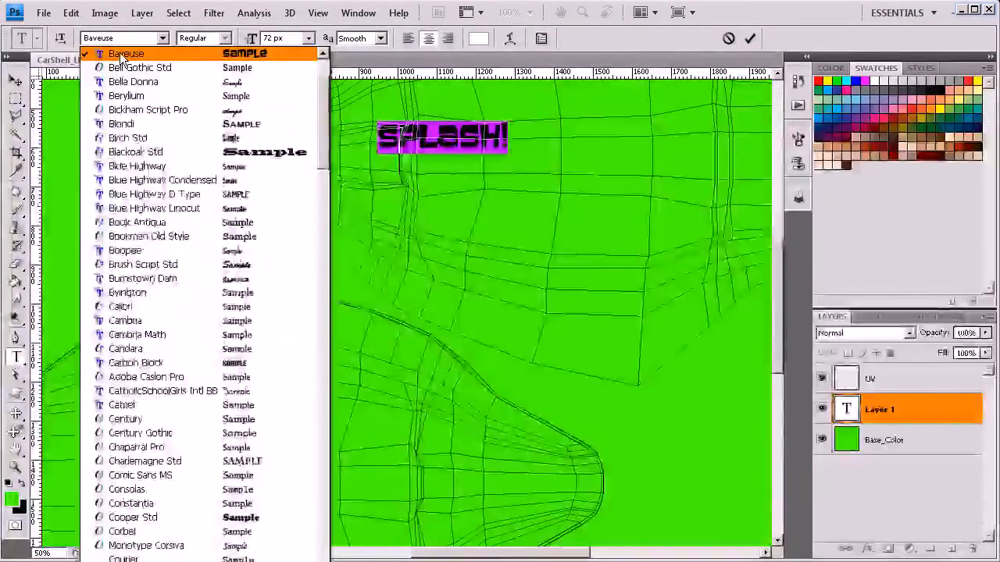
click(120, 51)
click(125, 39)
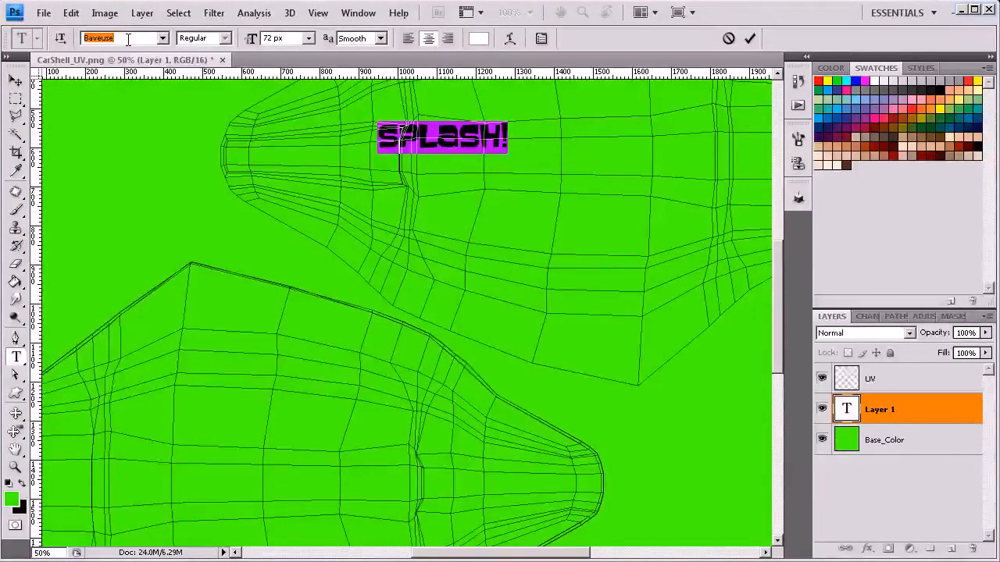
key(Down)
key(Down)
key(Down)
key(Down)
key(Down)
key(Down)
key(Down)
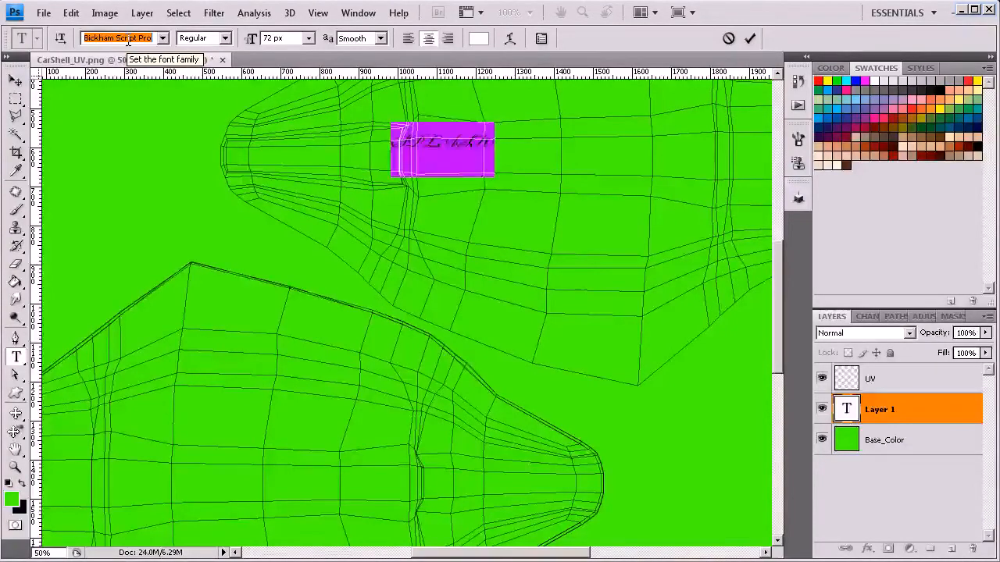
key(Down)
key(Down)
key(Down)
key(Down)
key(Down)
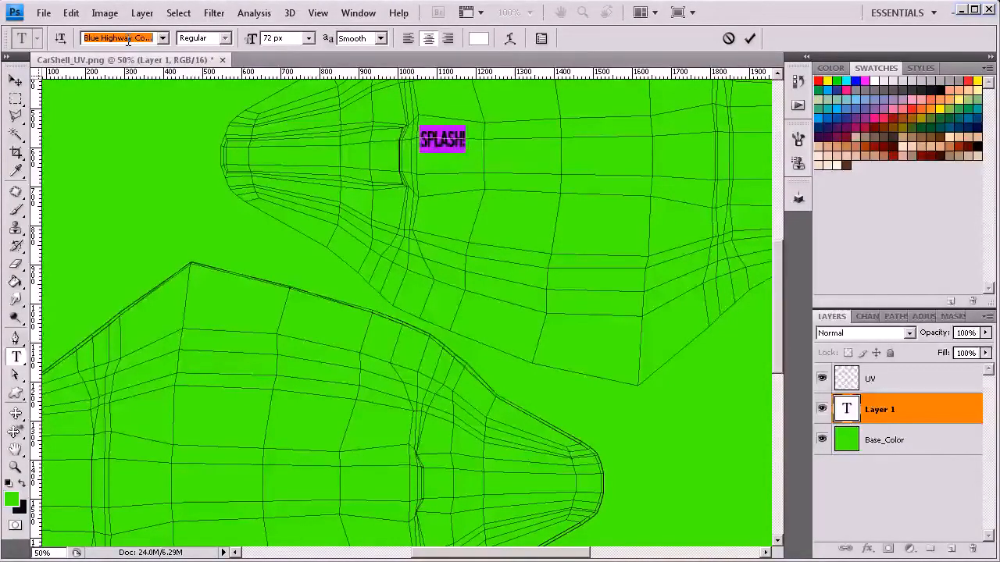
key(Up)
key(Up)
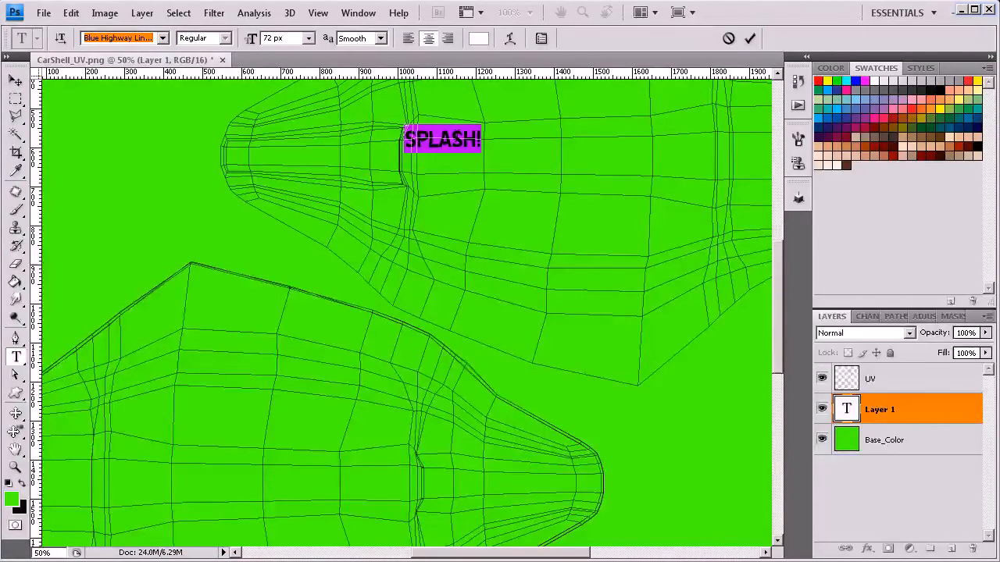
Step: Set the font size of the "Splash!" text to 200 px
click(308, 38)
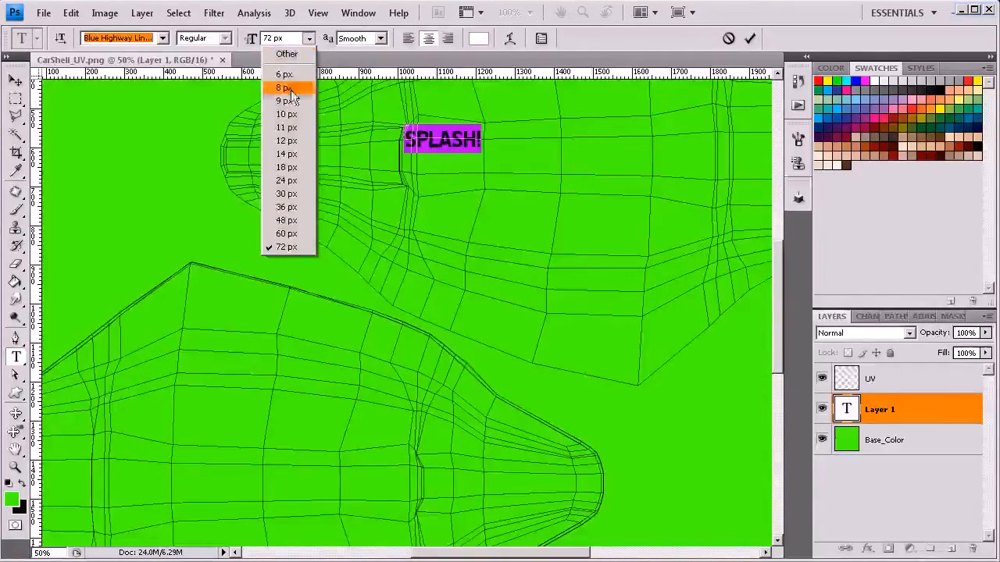
click(286, 38)
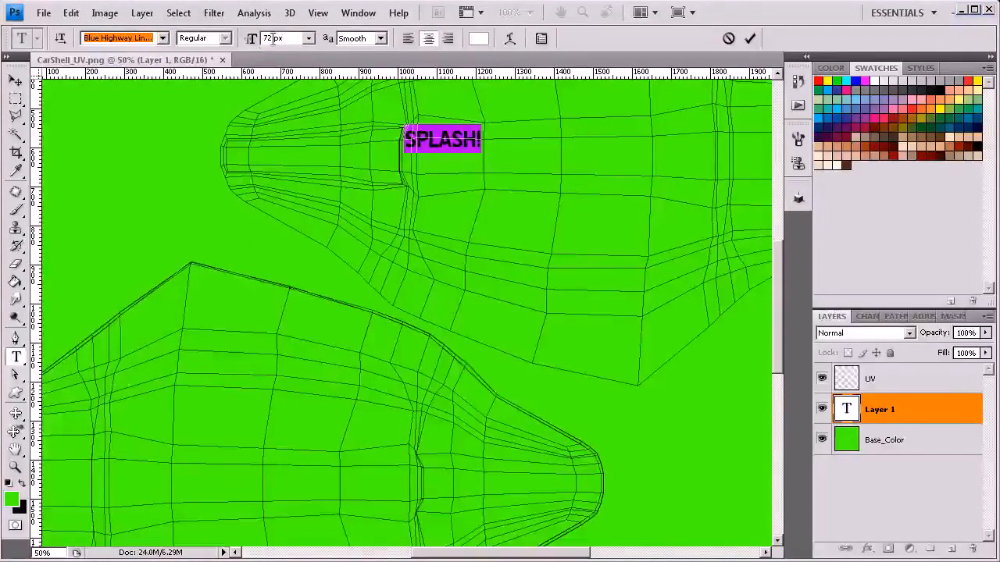
click(253, 41)
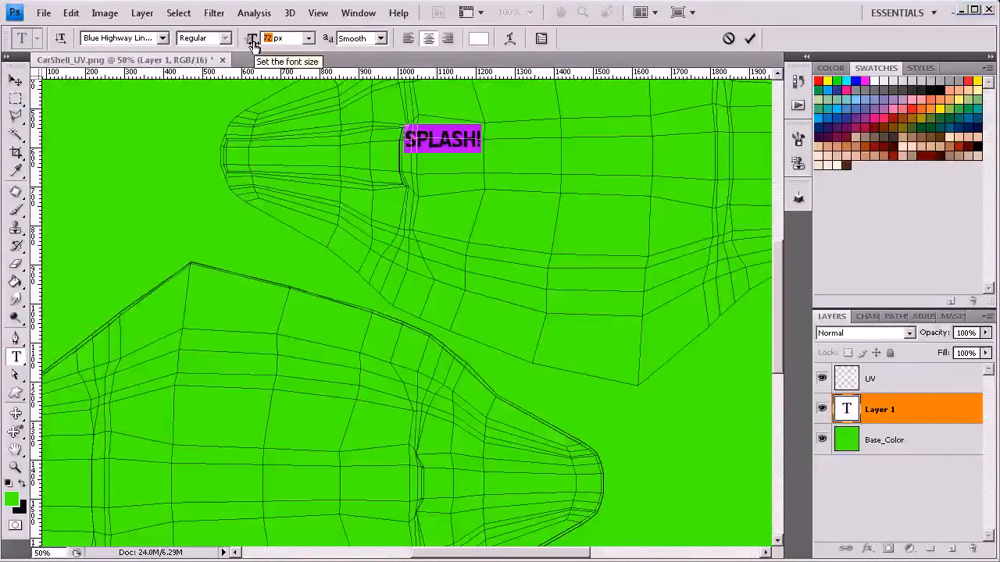
text(200)
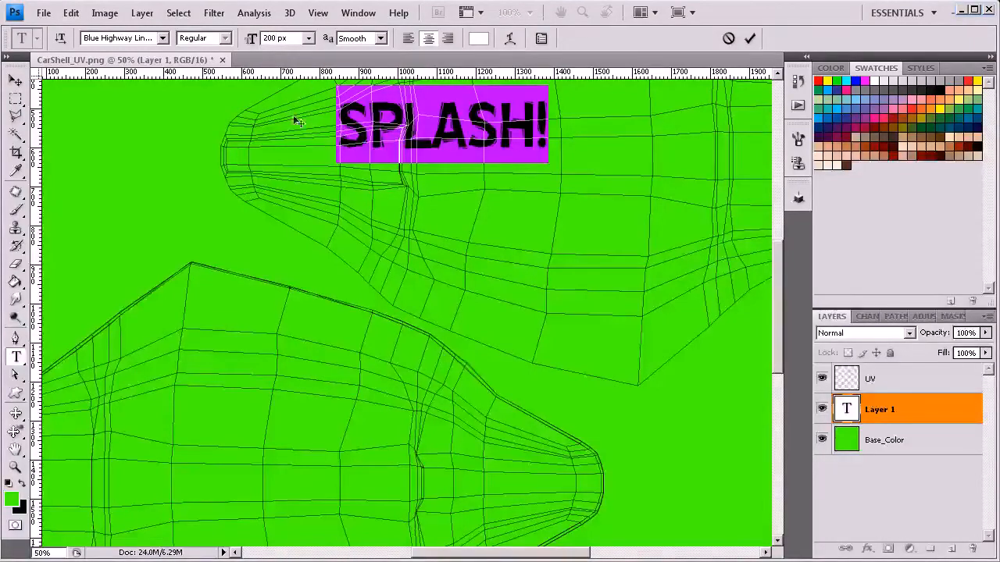
Step: Move the "Splash!" text onto the lower side edge of the upper car shell, near its narrow front part
click(18, 82)
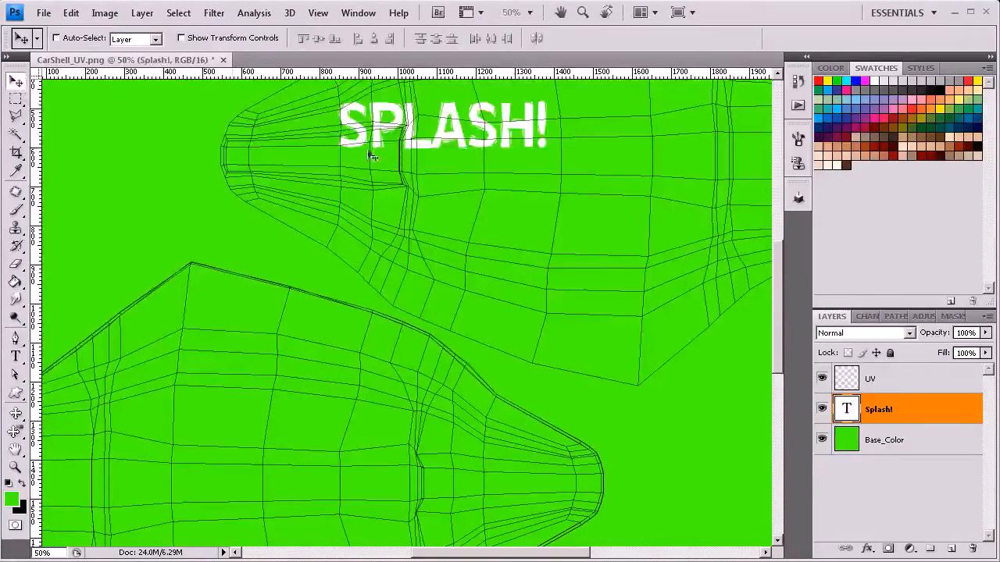
drag(511, 203, 371, 341)
drag(337, 289, 457, 469)
drag(419, 391, 390, 268)
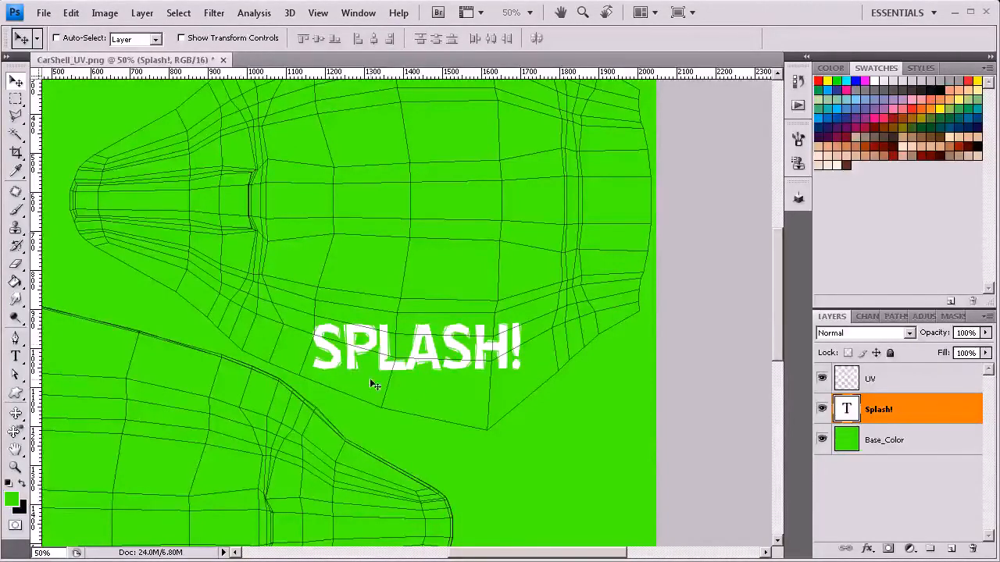
drag(404, 356, 337, 356)
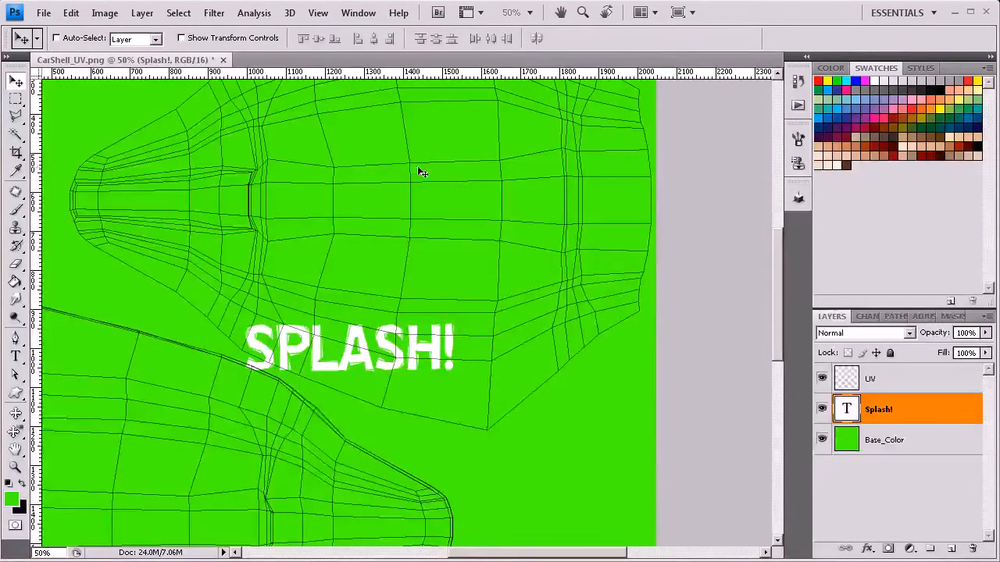
Step: Scale the "Splash!" text to about 74%, rotate it about 17°, and align it along the upper shell's lower slanted edge
key(ctrl+t)
drag(465, 297, 476, 342)
drag(389, 366, 385, 381)
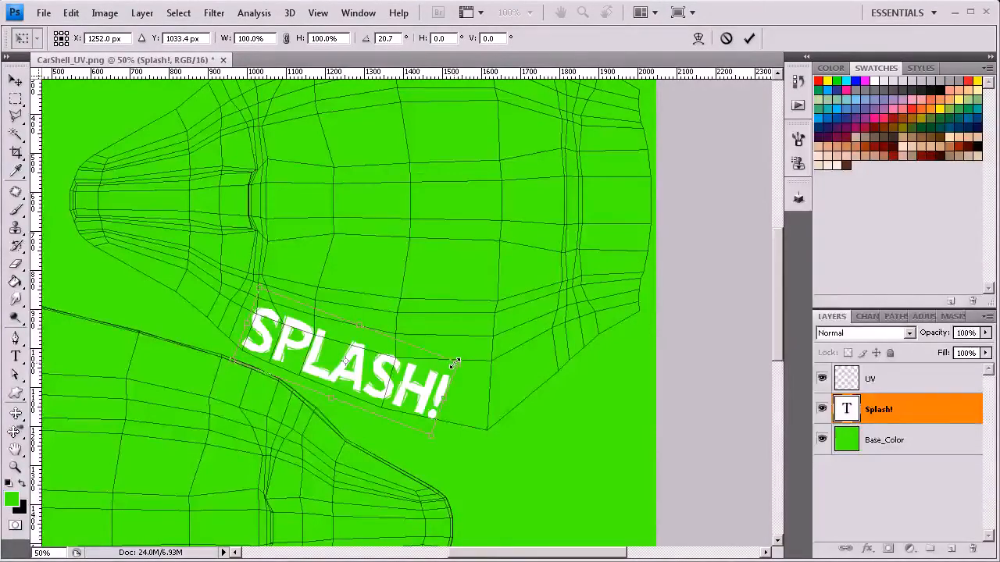
shift+drag(455, 363, 431, 362)
drag(378, 387, 374, 379)
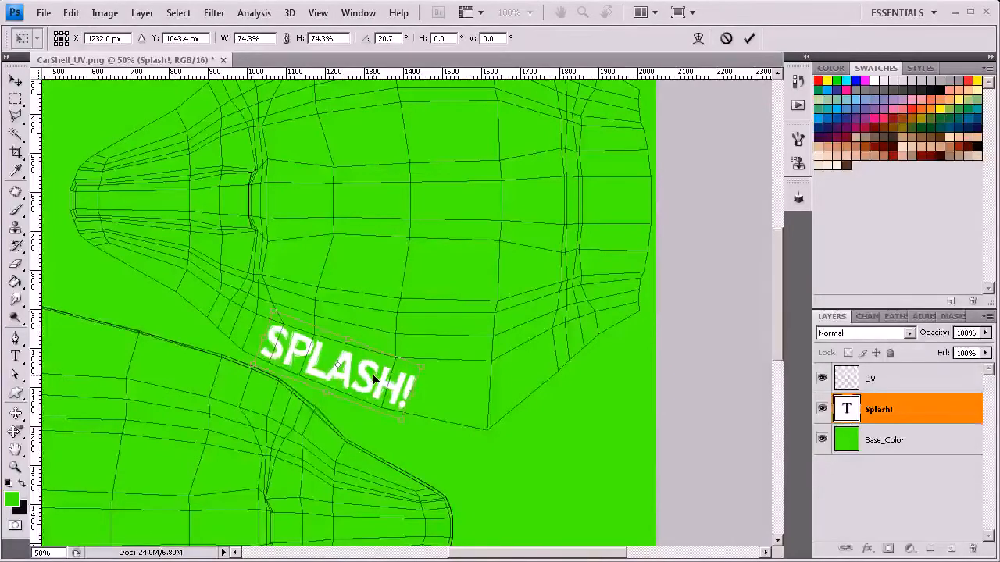
drag(446, 364, 444, 361)
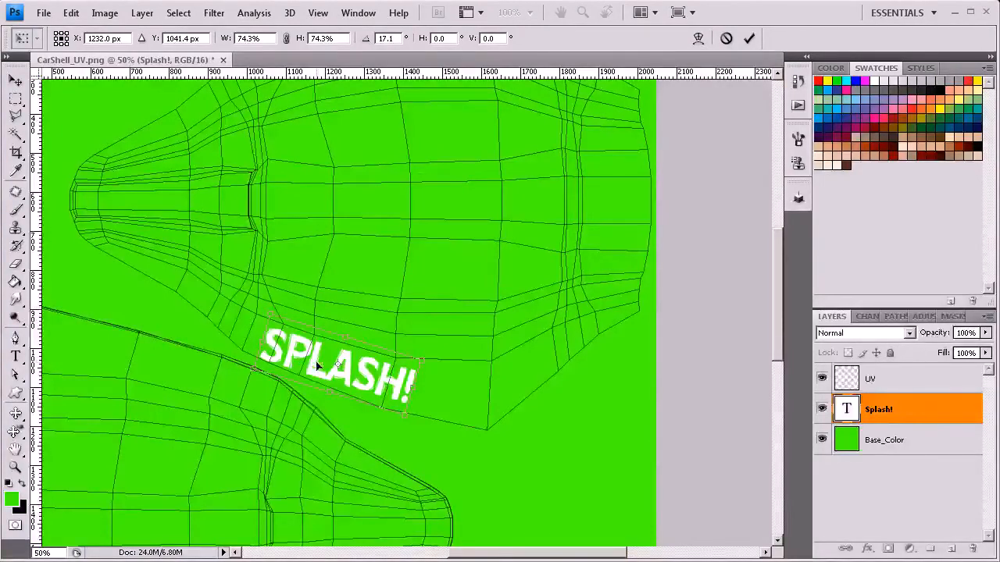
drag(357, 371, 391, 381)
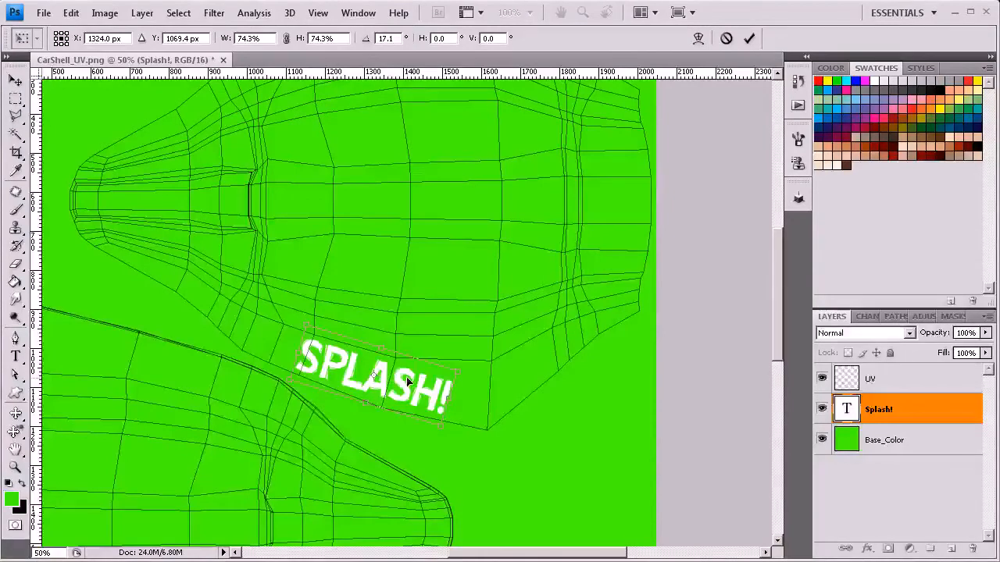
key(Return)
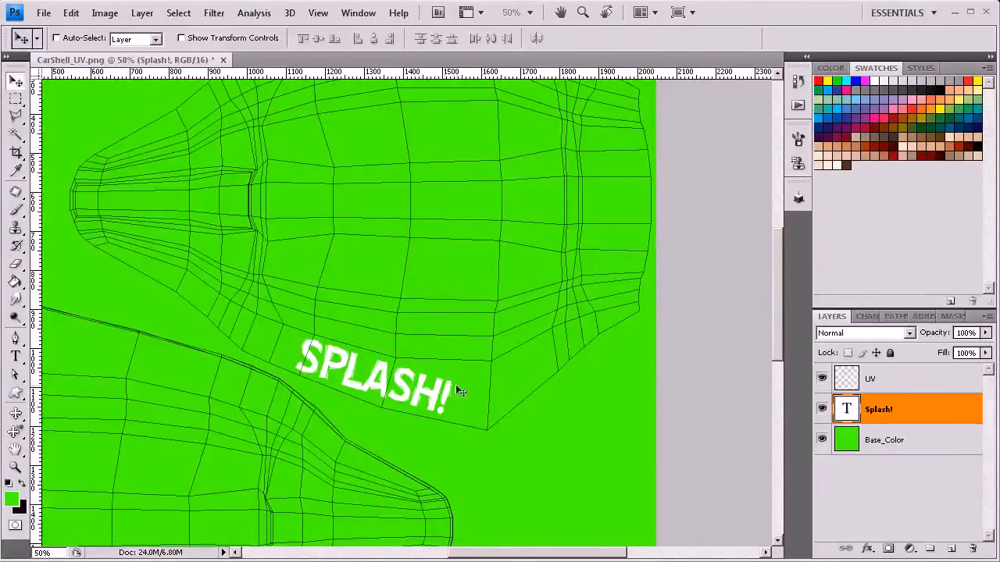
Step: Add a Stroke layer style to the "Splash!" text layer and set its colour to pure blue
right_click(886, 414)
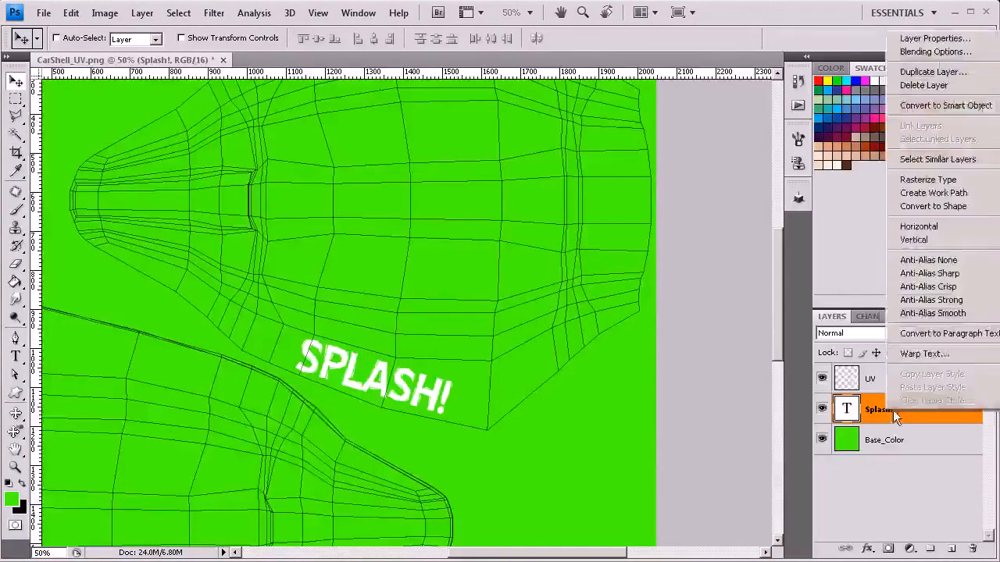
click(920, 52)
click(434, 377)
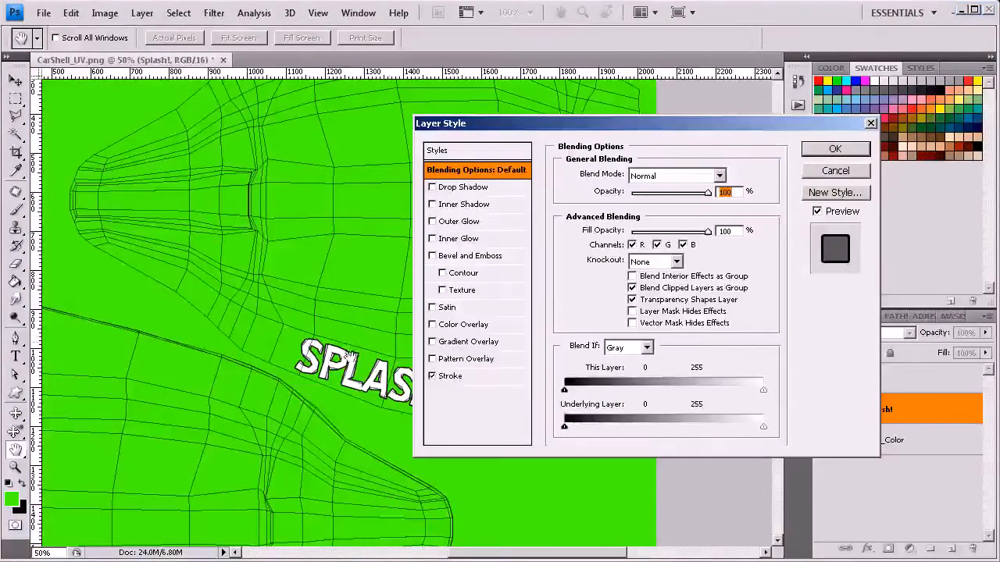
click(463, 377)
click(593, 276)
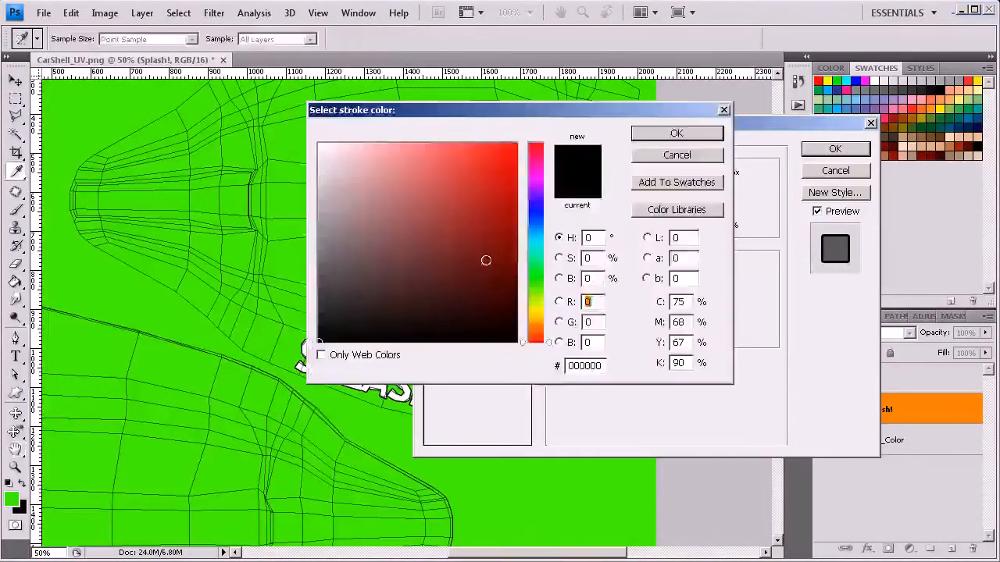
click(539, 215)
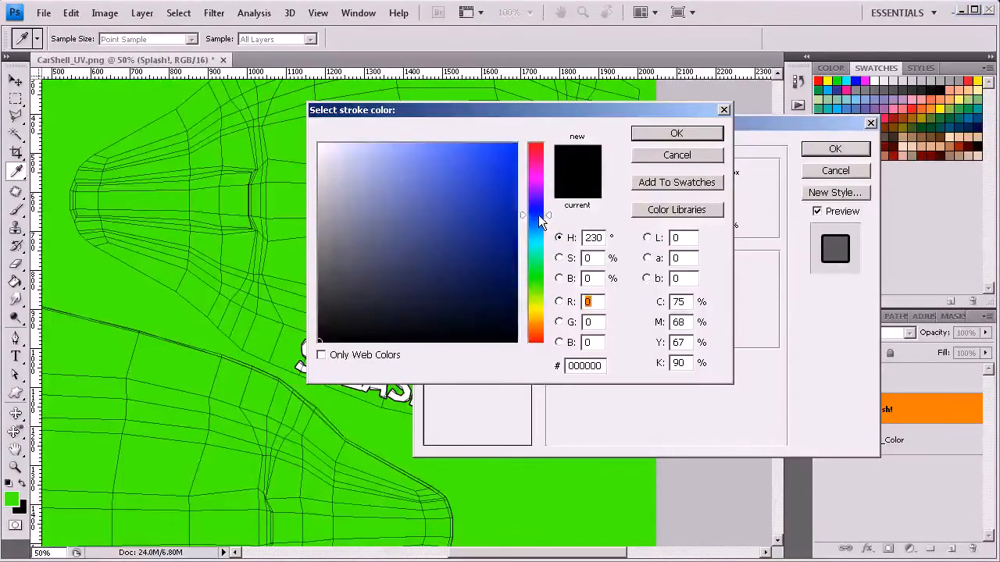
click(515, 144)
text(0)
key(Return)
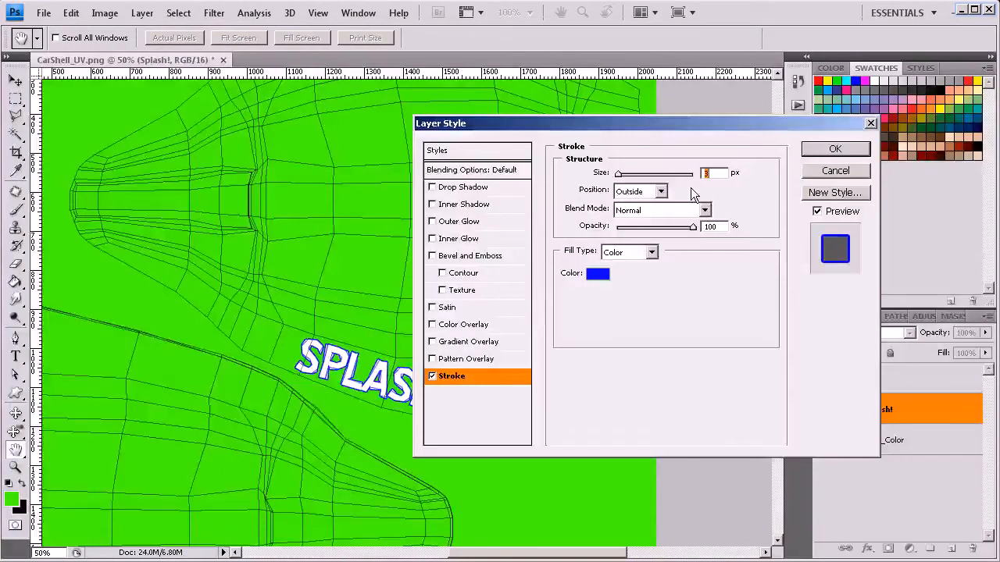
Step: Set the blue stroke's size to 9 px and apply the layer style
drag(623, 176, 628, 176)
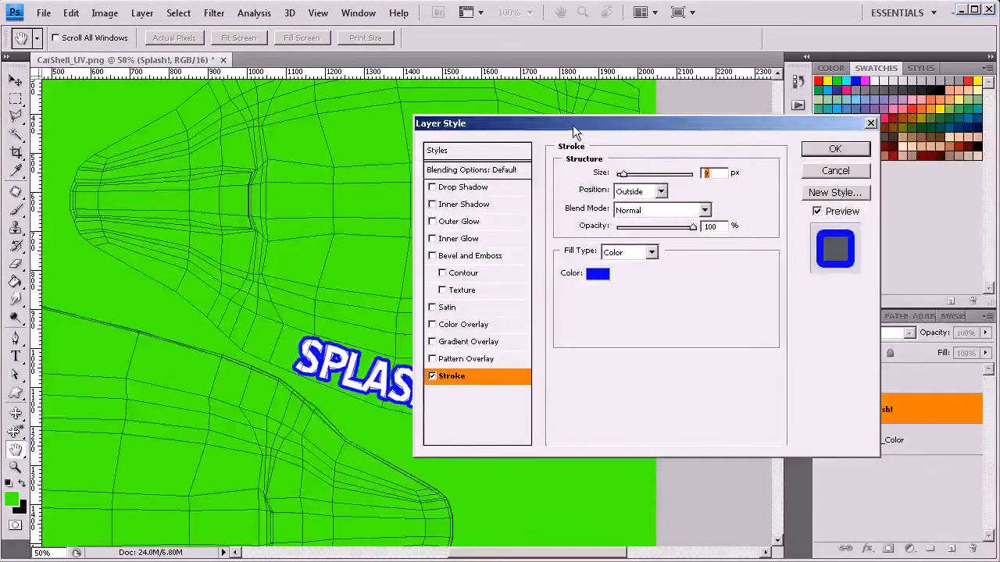
drag(576, 129, 713, 132)
key(Return)
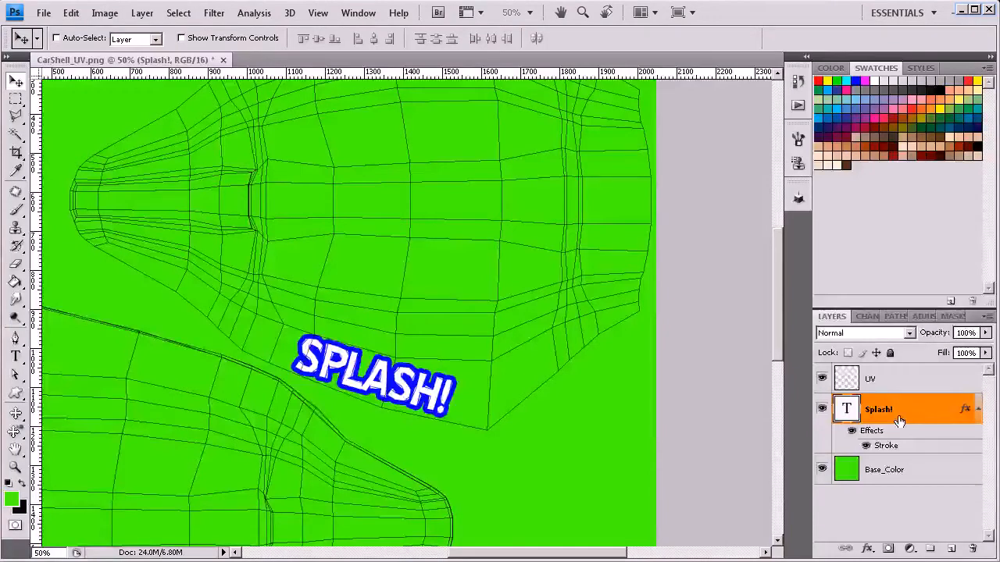
Step: Duplicate the "Splash!" text layer and move the copy onto the upper side edge of the upper car shell
key(ctrl+j)
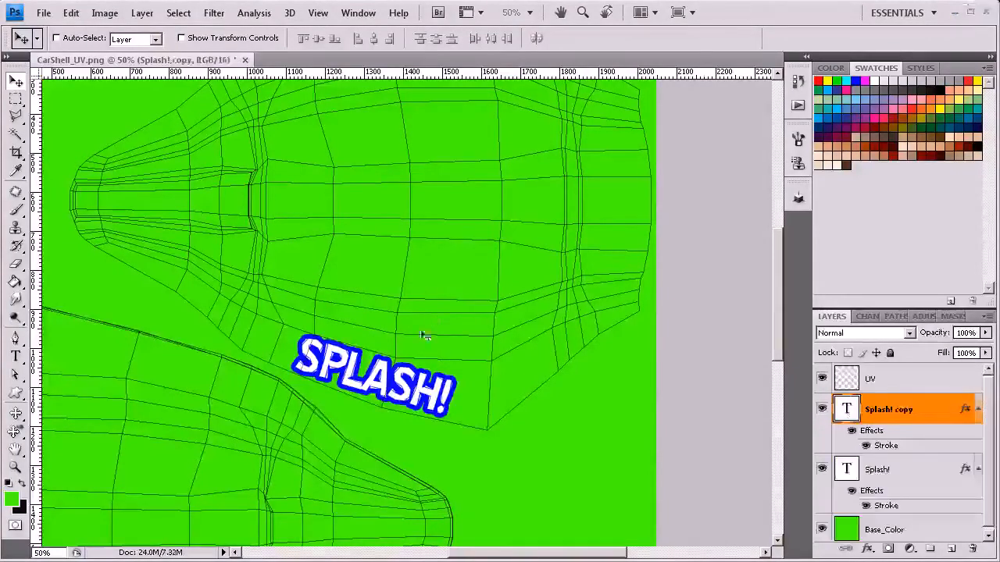
drag(383, 379, 378, 163)
key(space)
drag(413, 114, 443, 254)
drag(384, 301, 390, 175)
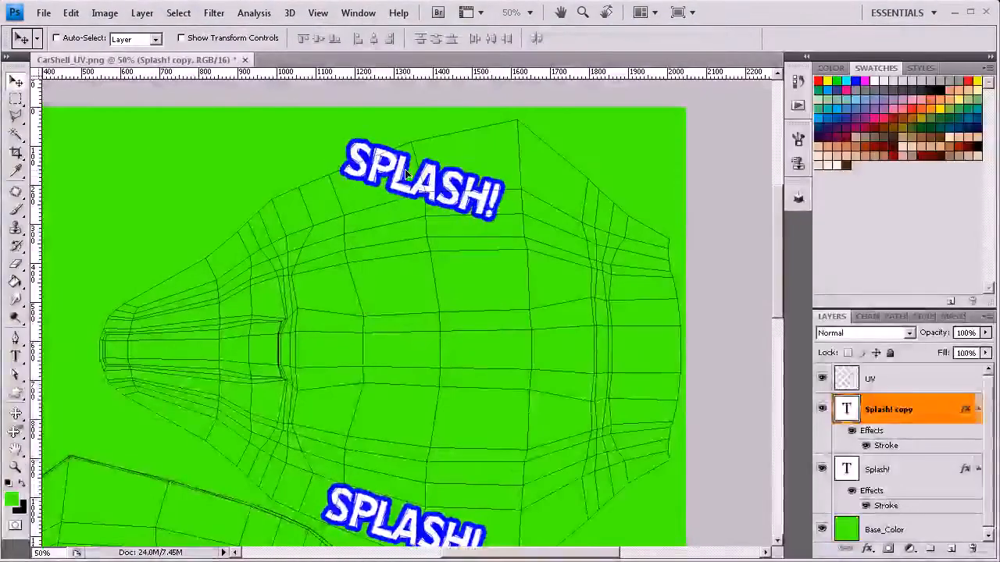
Step: Rotate the "Splash! copy" text to about 148.4° and align it along the upper shell's upper slanted edge
key(ctrl+t)
drag(529, 127, 356, 292)
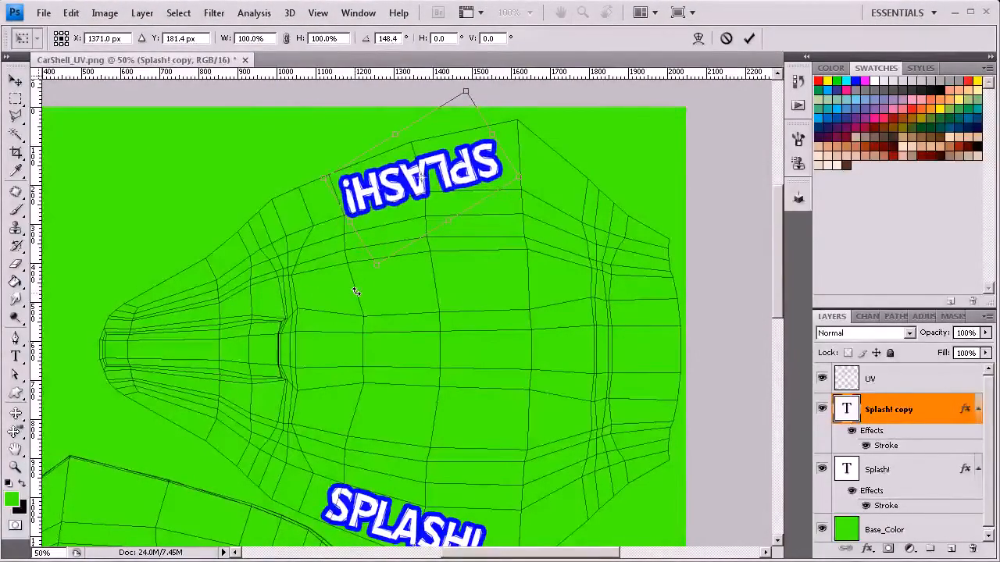
drag(389, 193, 389, 188)
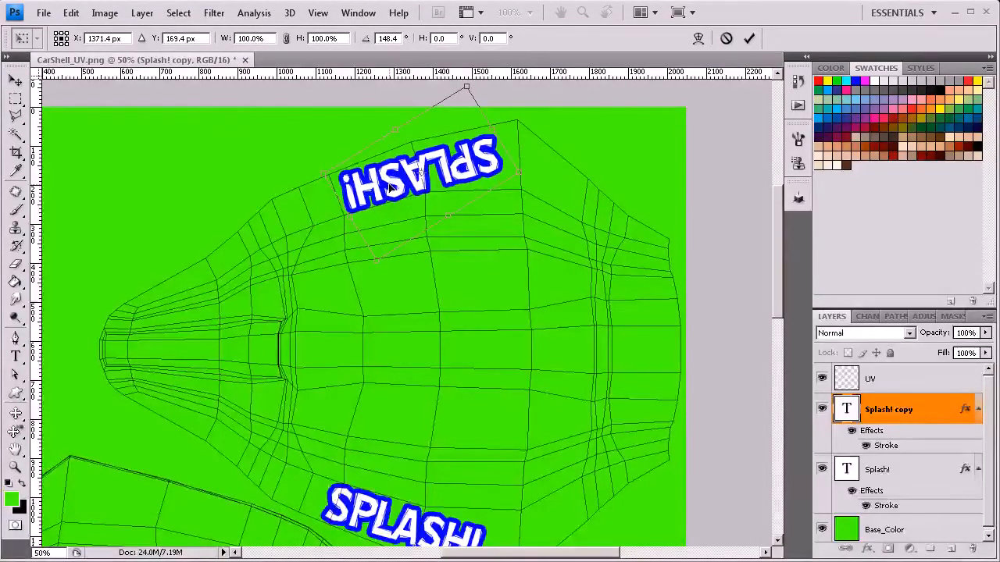
drag(435, 169, 435, 167)
key(shift+Up)
key(shift+Up)
key(shift+Up)
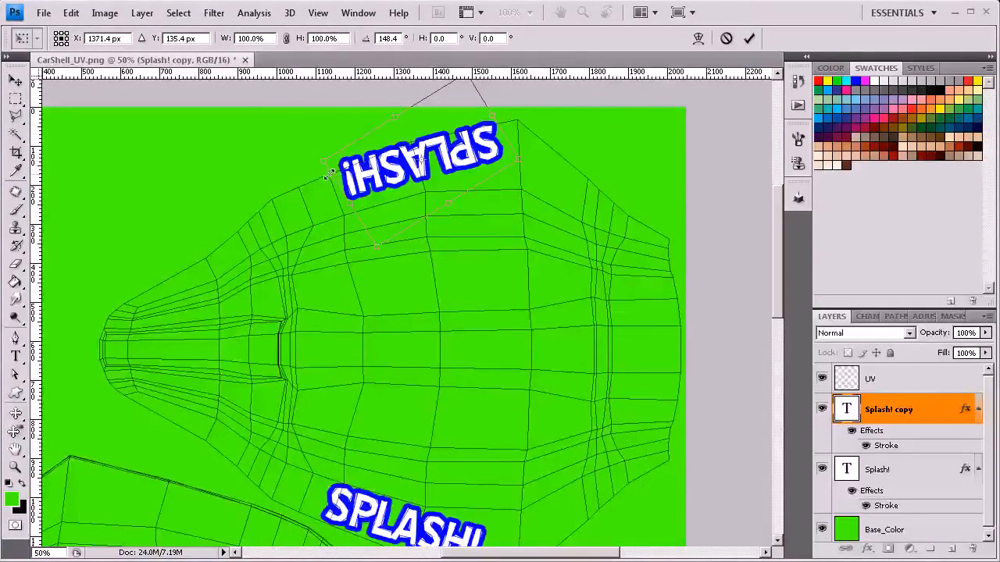
drag(379, 181, 385, 190)
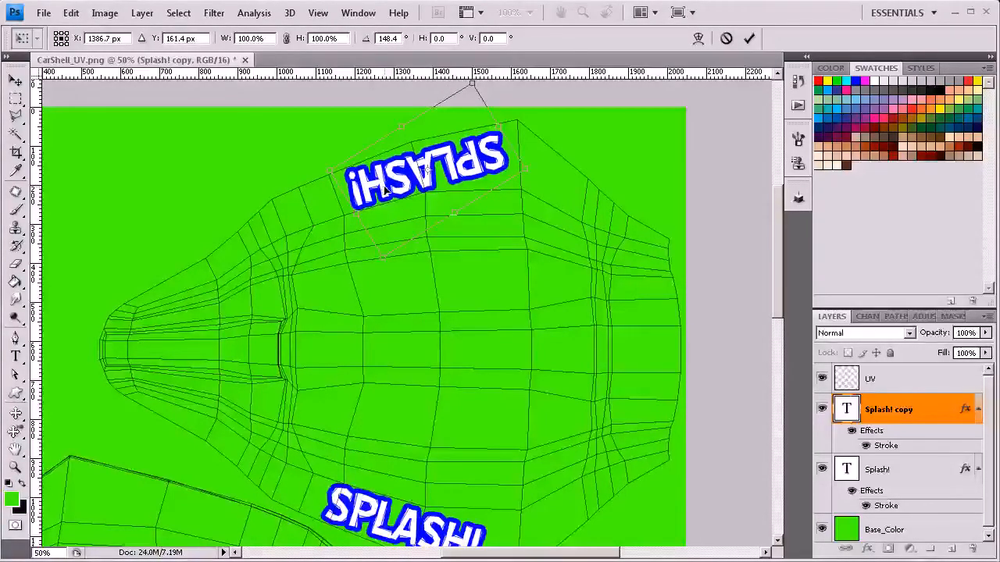
key(Return)
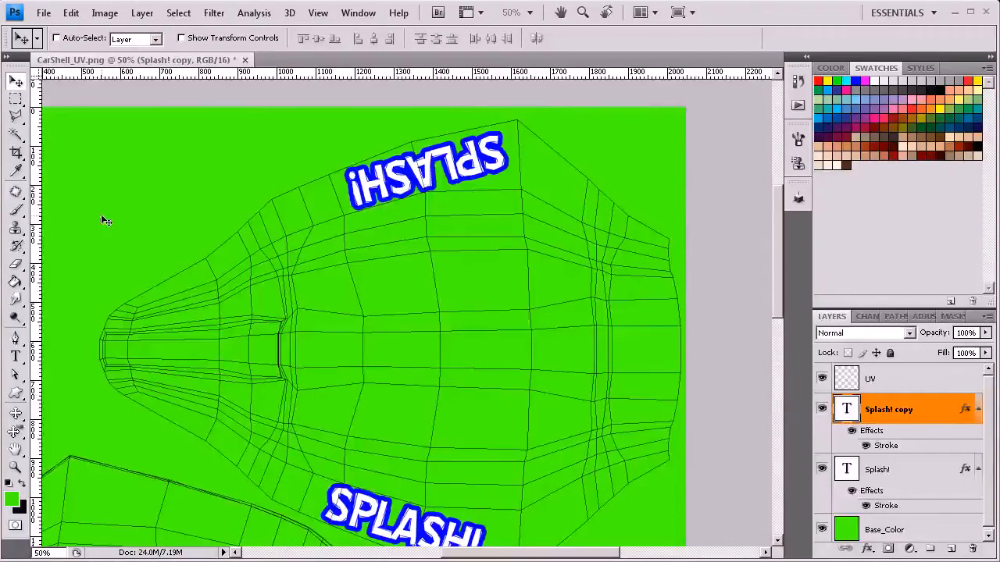
Step: Collapse the effects lists of the "Splash! copy" and "Splash!" layers
drag(987, 414, 984, 447)
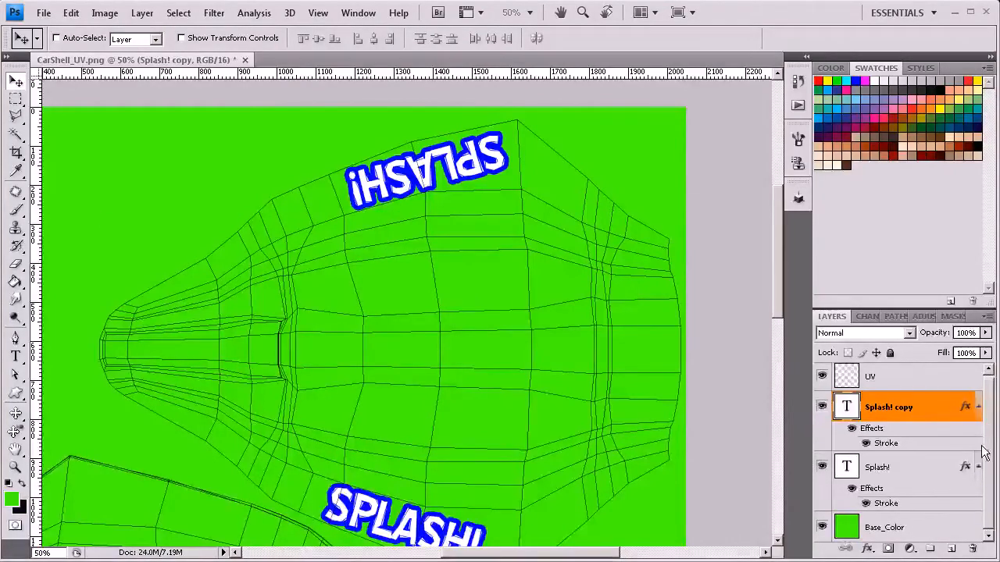
click(978, 409)
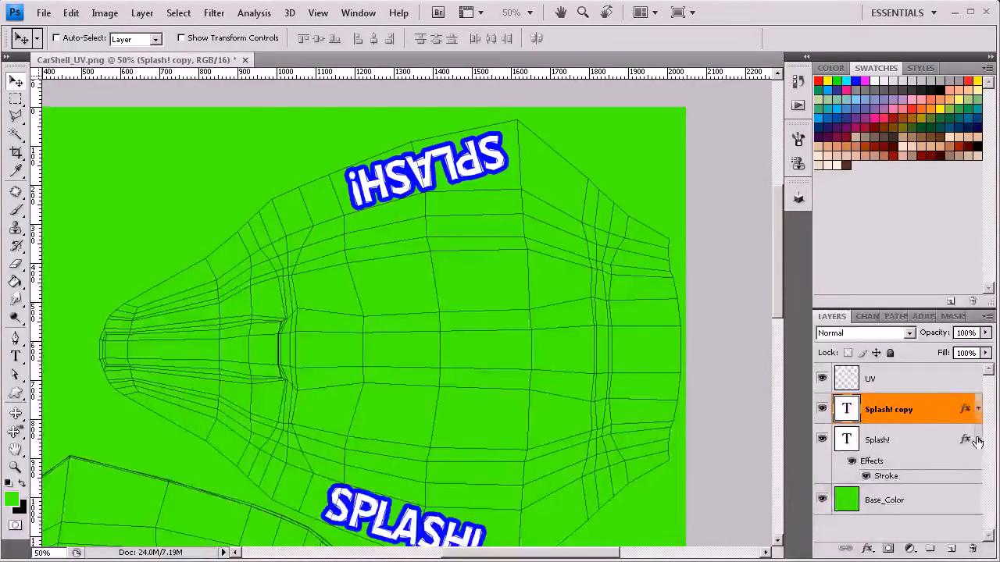
click(978, 439)
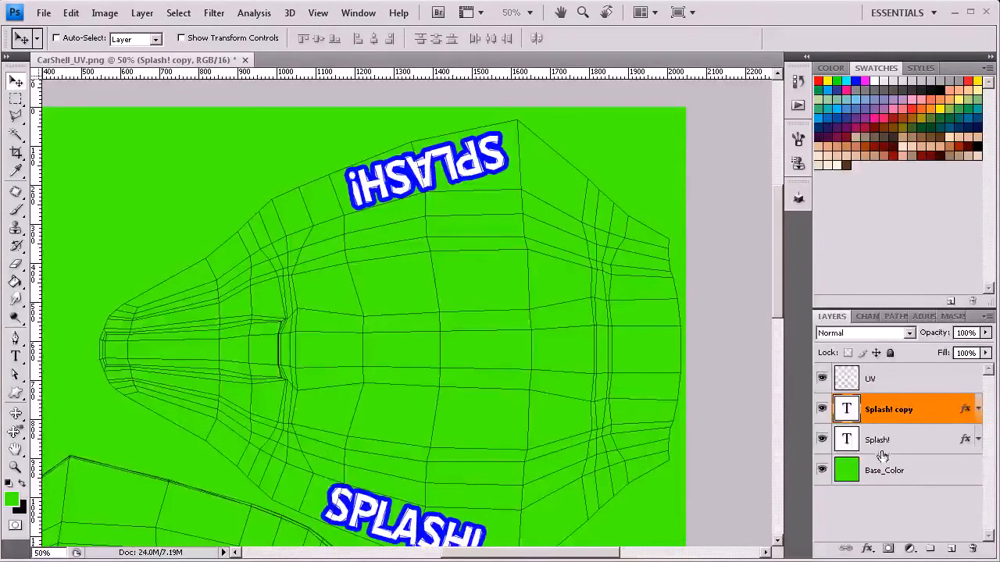
Step: Add a new empty layer above the "Splash! copy" layer and set the foreground colour to blue
click(951, 549)
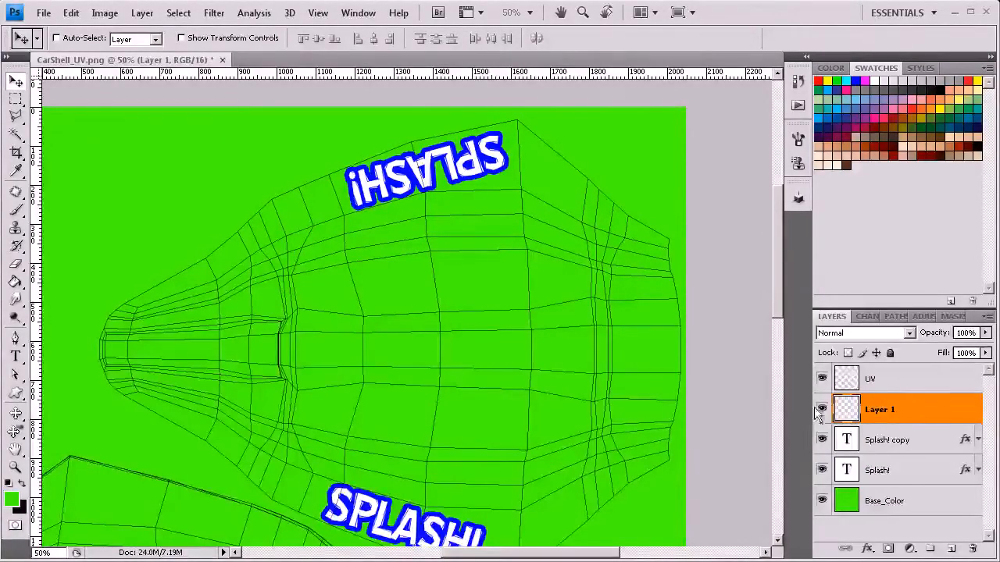
click(11, 498)
drag(532, 217, 534, 210)
text(0)
key(Return)
key(v)
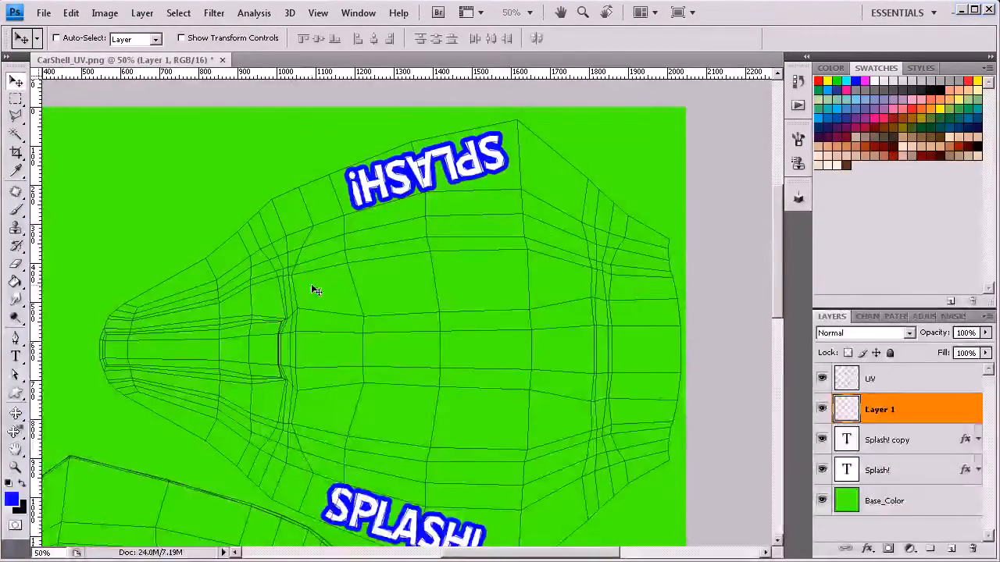
Step: Paint three blue splash droplets just below the upper "Splash!" text on Layer 1, using a 22 px brush
click(15, 209)
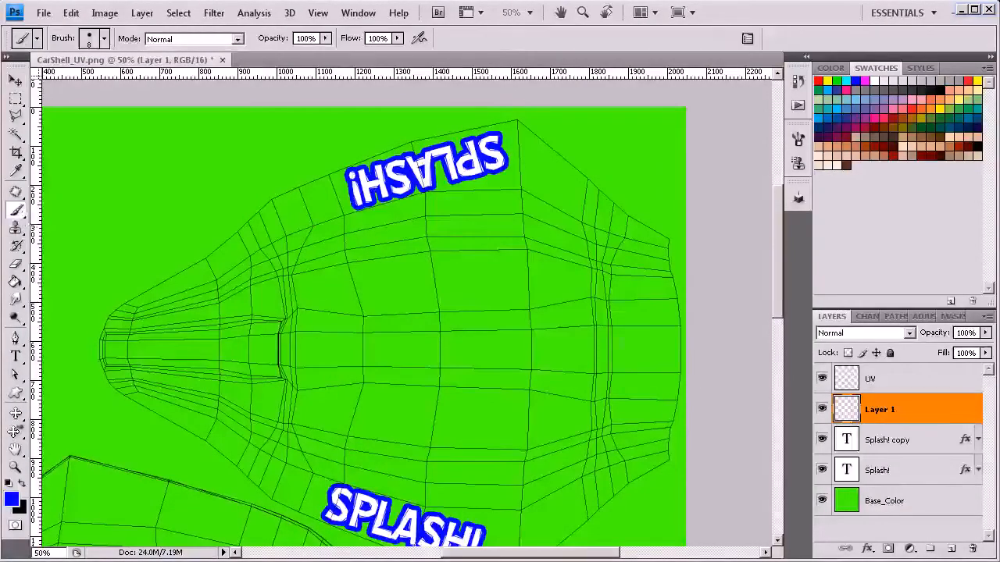
right_click(518, 273)
drag(490, 263, 504, 267)
mouse_move(489, 194)
mouse_down()
mouse_move(508, 200)
mouse_move(495, 196)
mouse_move(491, 229)
mouse_up()
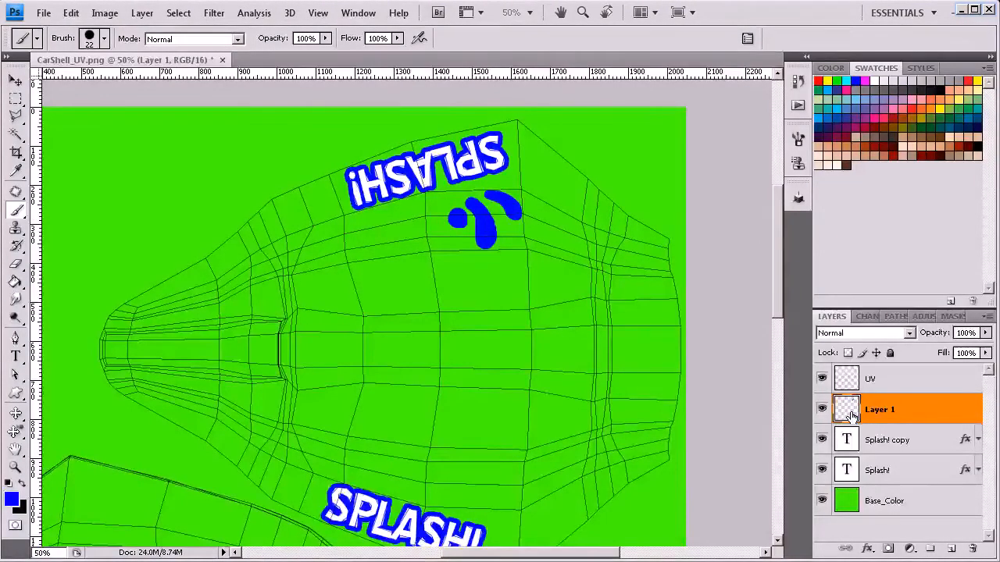
Step: Duplicate the droplet layer, load the copy's shape as a selection and expand it by 12 pixels
key(ctrl+j)
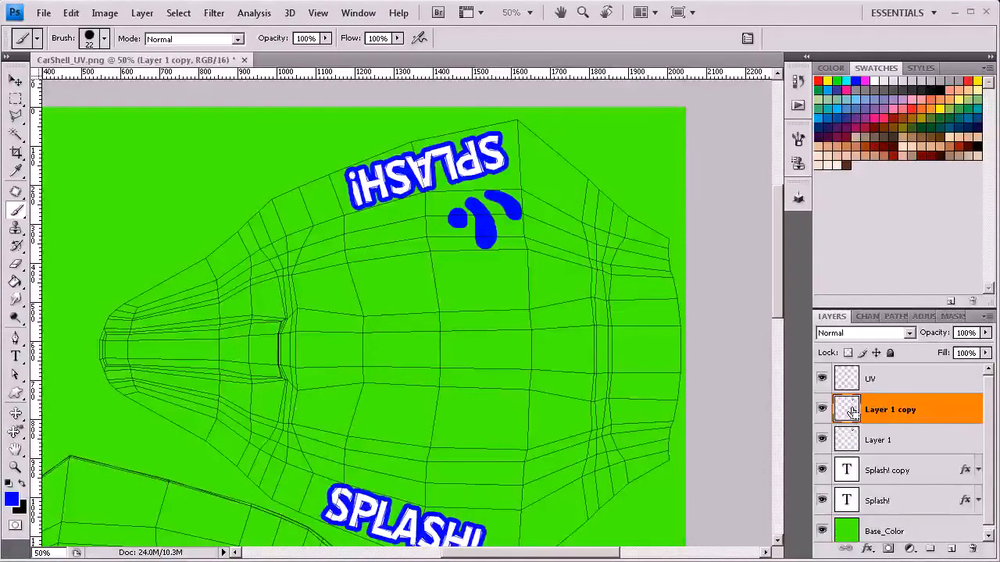
ctrl+click(849, 411)
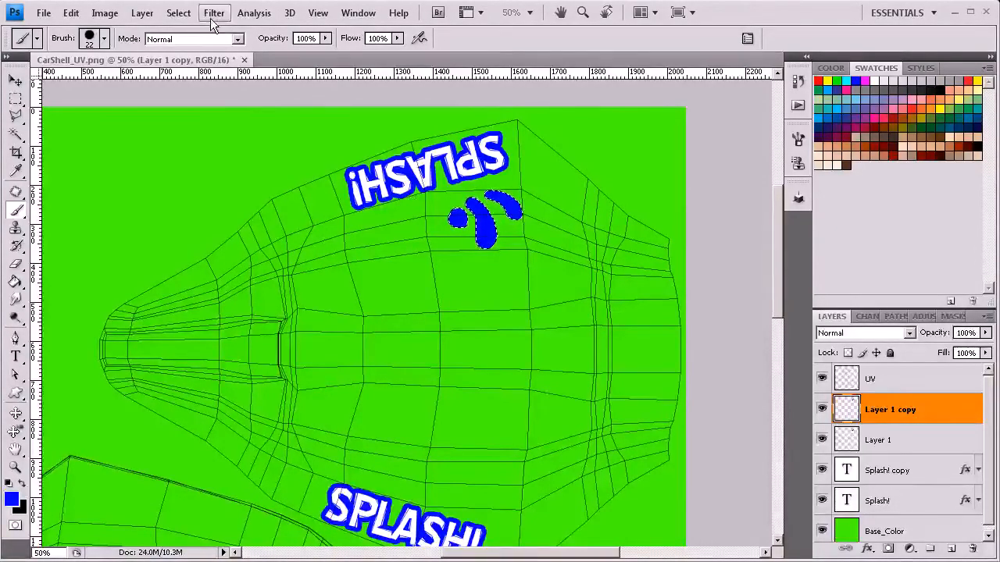
click(178, 13)
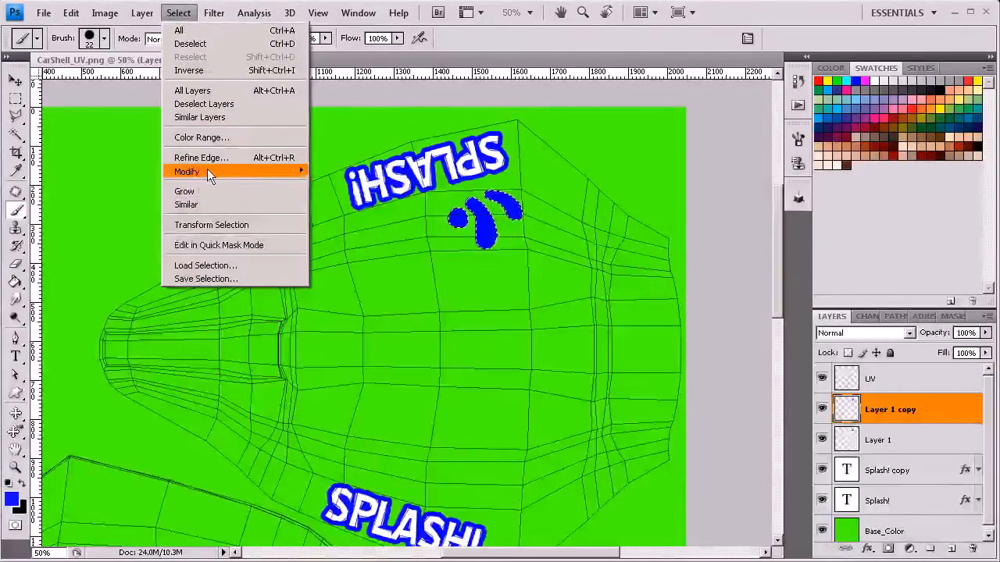
mouse_move(208, 171)
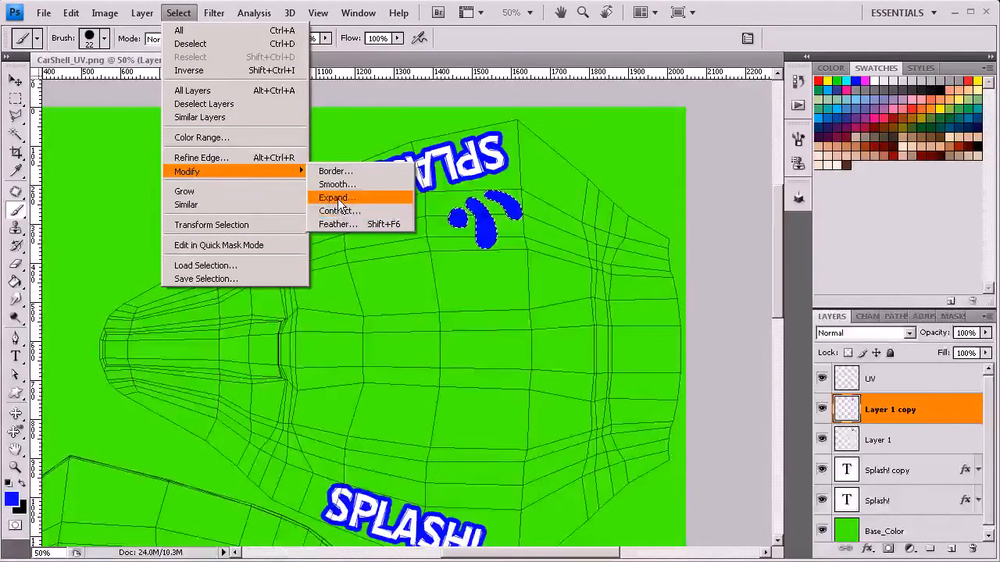
click(337, 197)
drag(519, 202, 619, 204)
text(12)
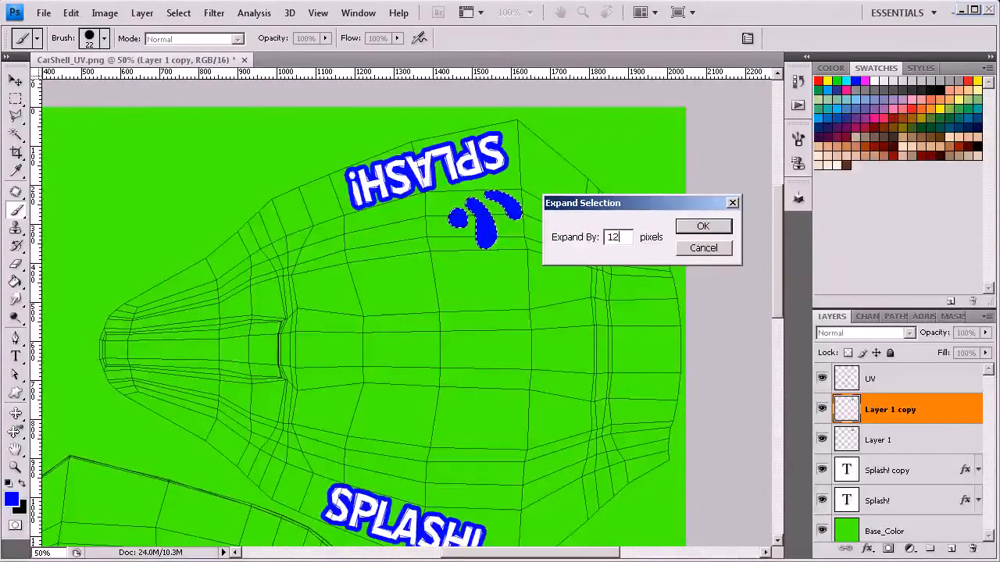
click(703, 226)
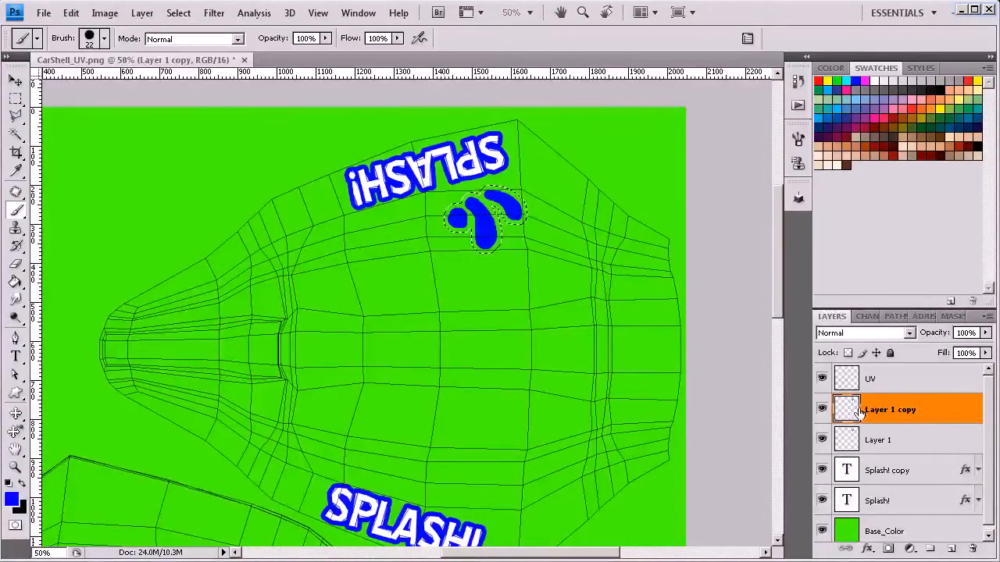
Step: Fill the expanded selection around the blue droplets with white using the Paint Bucket tool
click(15, 281)
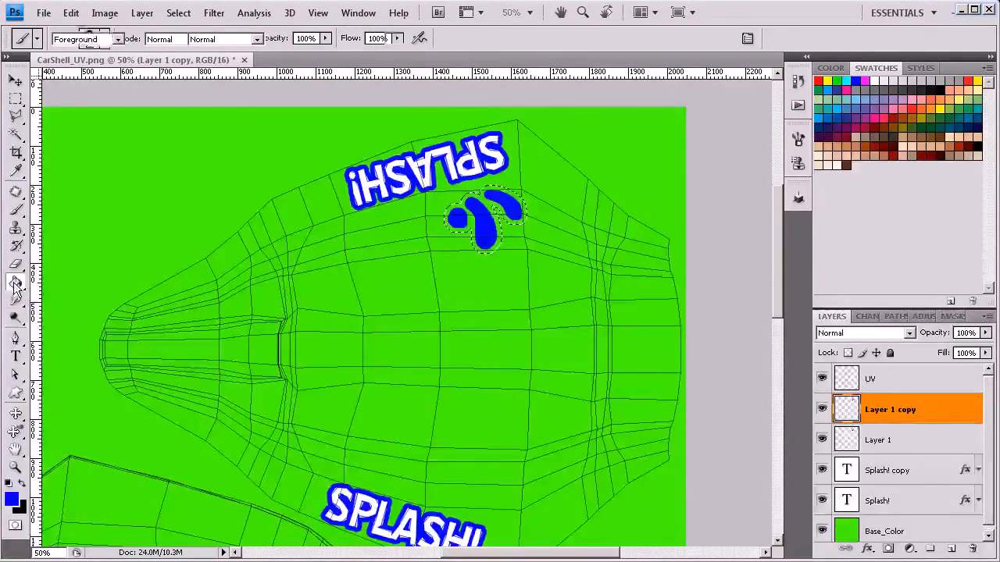
click(20, 485)
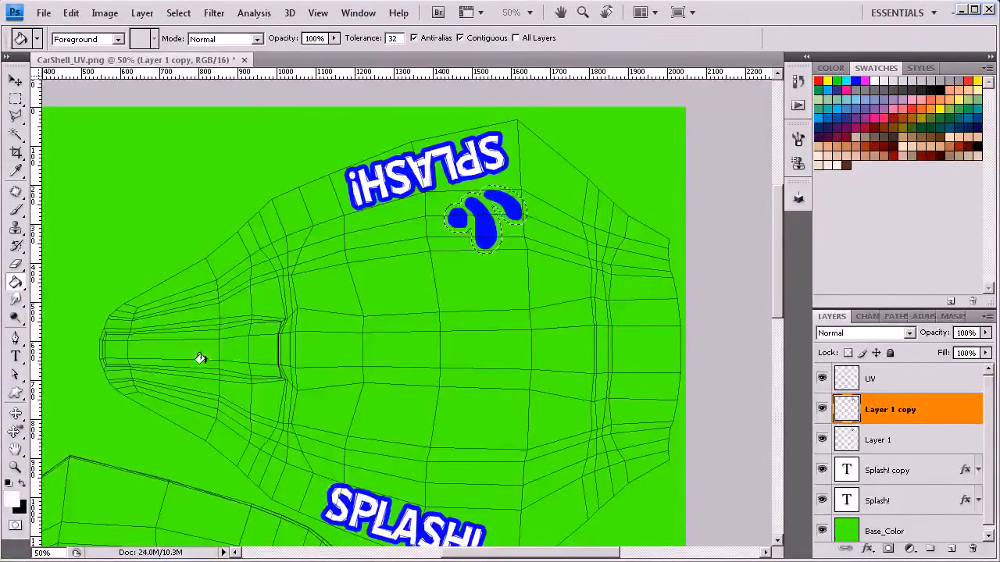
click(474, 205)
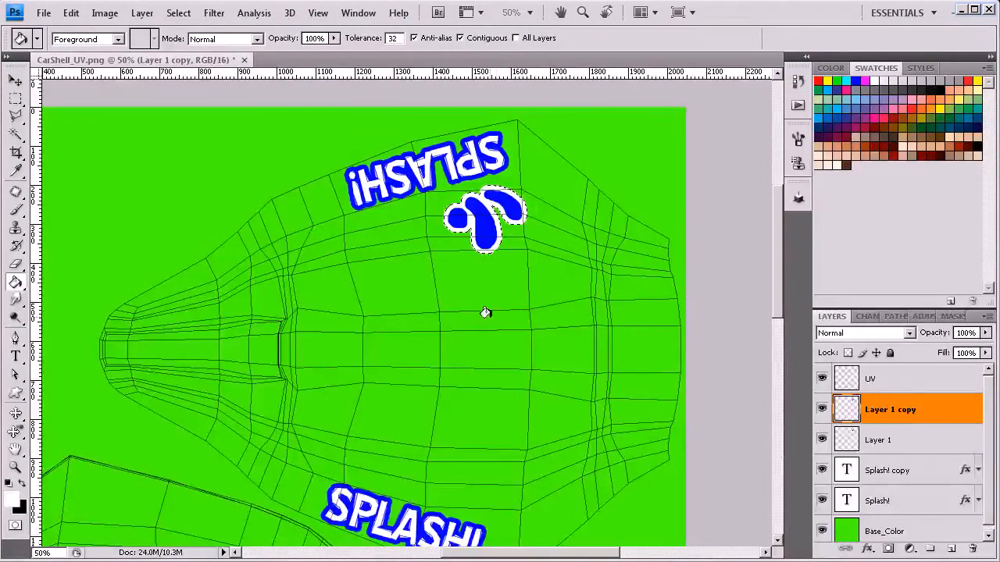
Step: Merge Layer 1 and Layer 1 copy, rename the merged layer "Decal", and clear the selection
ctrl+click(890, 442)
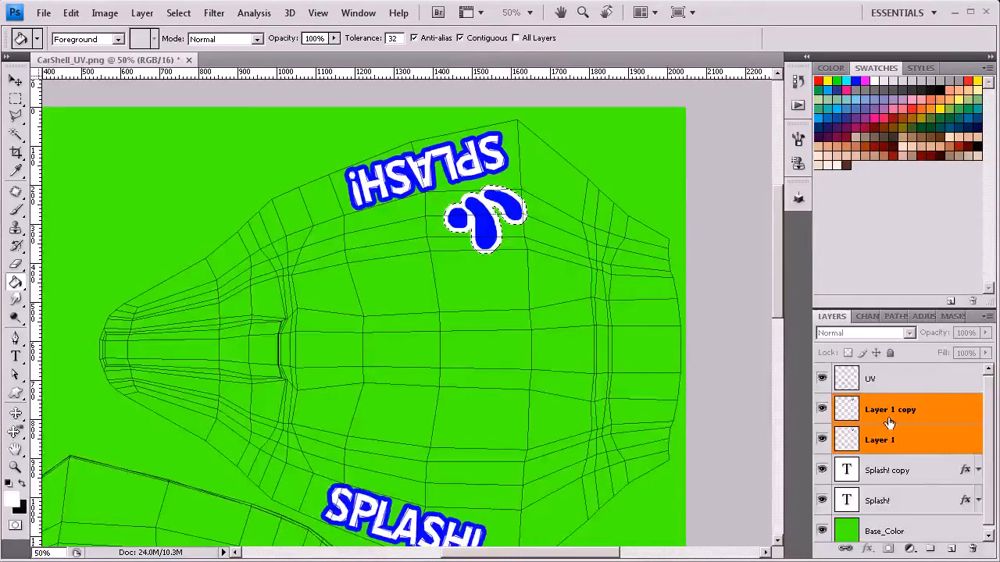
right_click(889, 421)
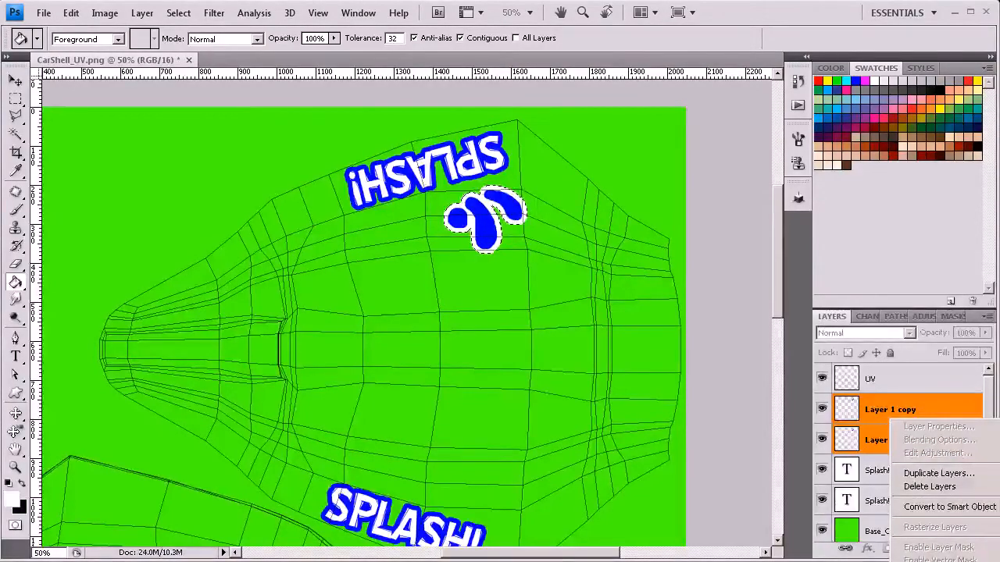
click(914, 560)
double_click(890, 411)
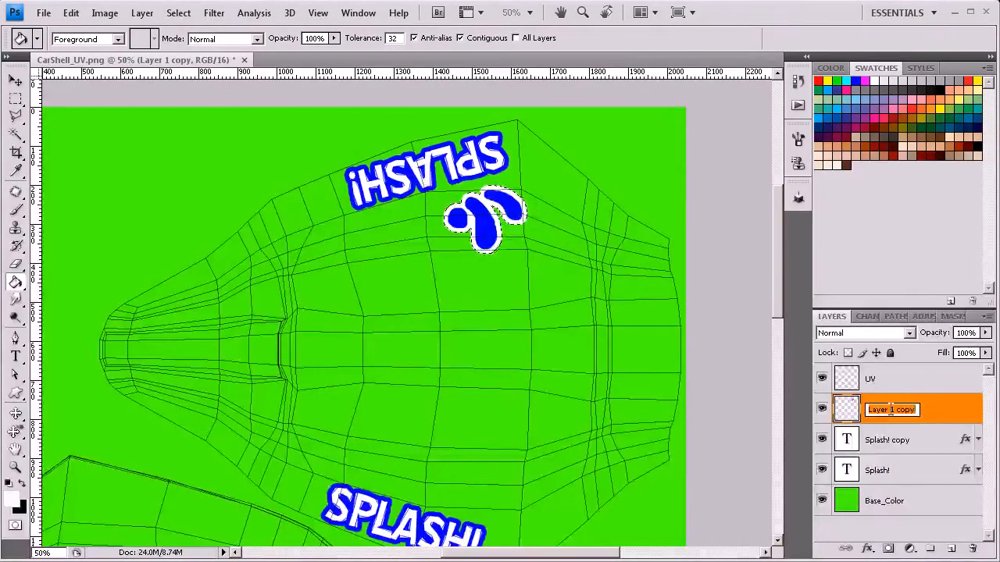
text(Decal)
key(Return)
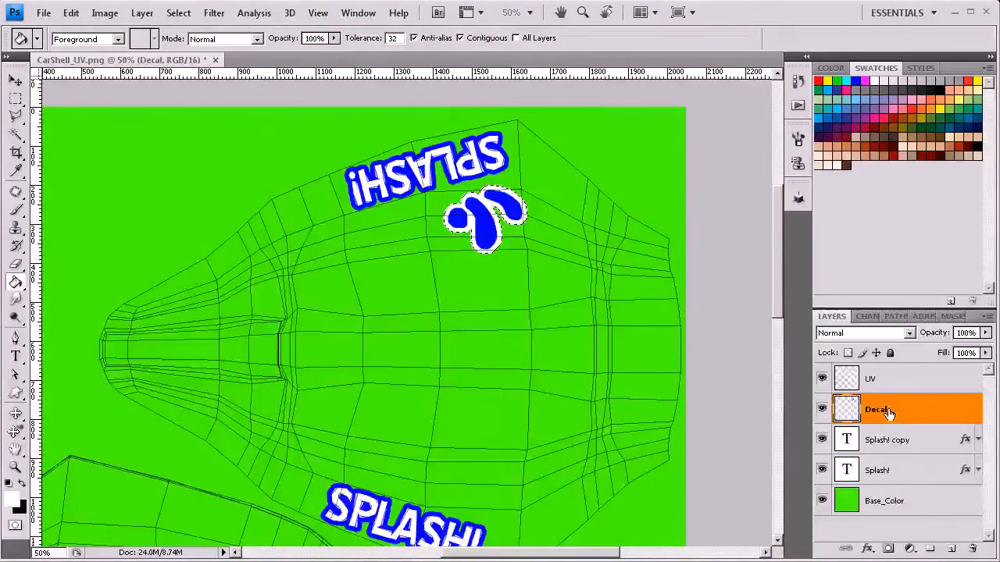
key(ctrl+d)
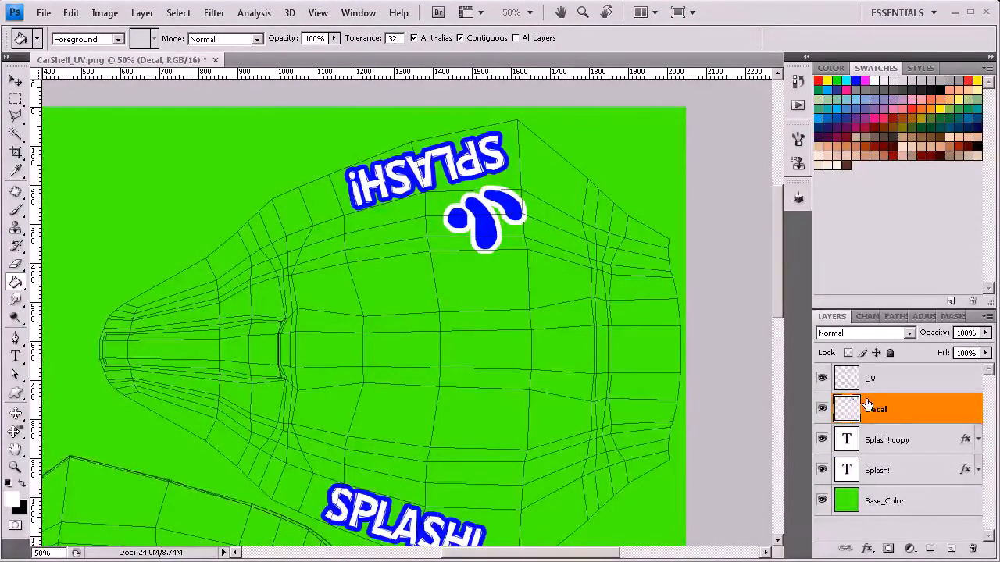
Step: Duplicate the Decal layer and move the copy next to the lower "Splash!" text on the shell
key(ctrl+j)
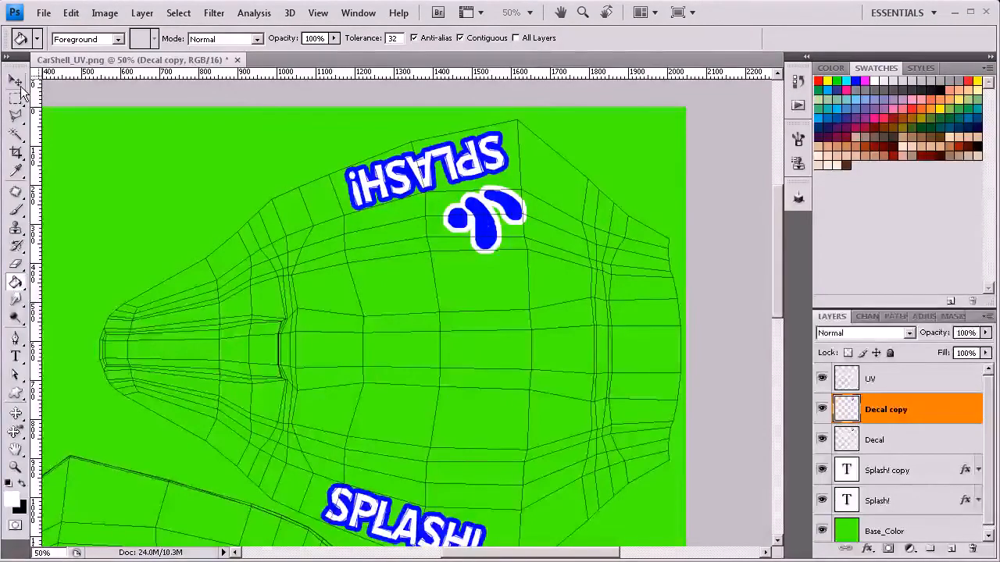
key(v)
drag(478, 223, 472, 495)
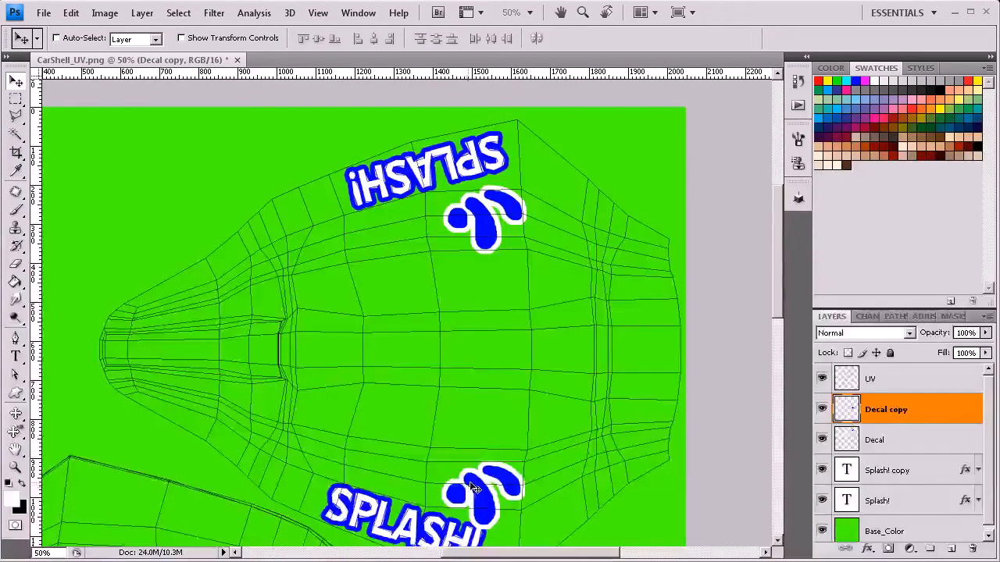
Step: Flip the copied decal vertically and place it just above the end of the lower "Splash!" text
key(ctrl+t)
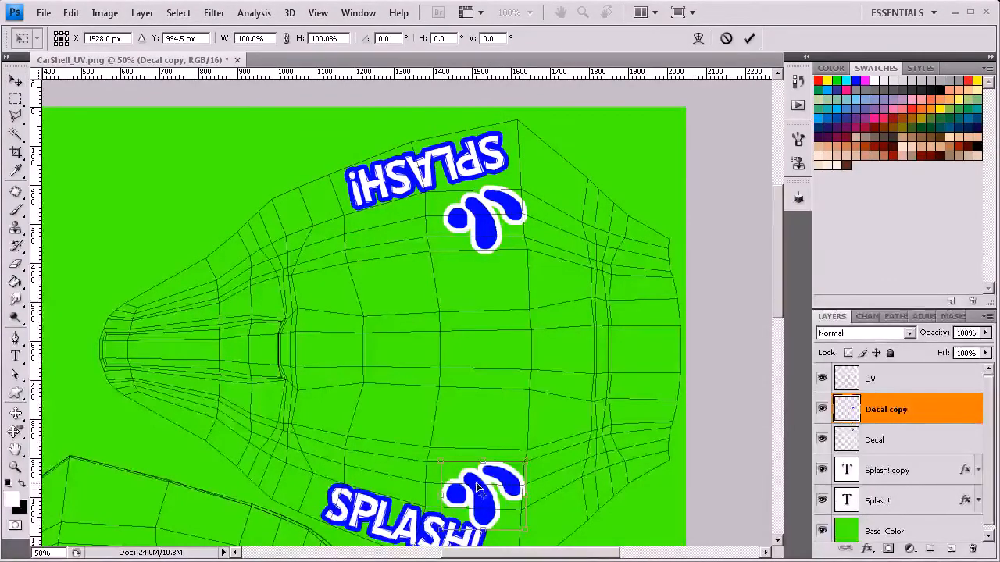
right_click(476, 484)
click(508, 561)
drag(466, 515, 470, 496)
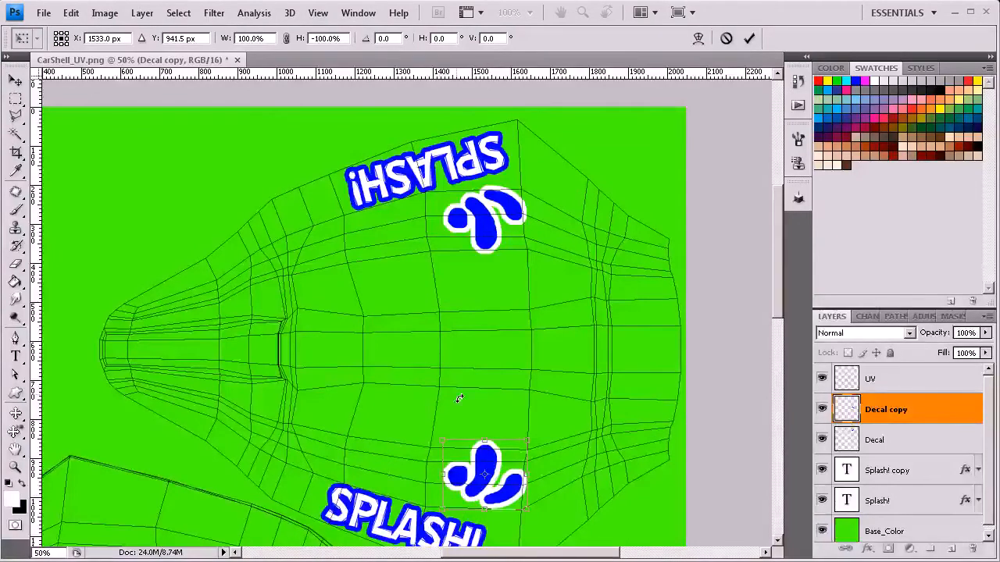
key(Return)
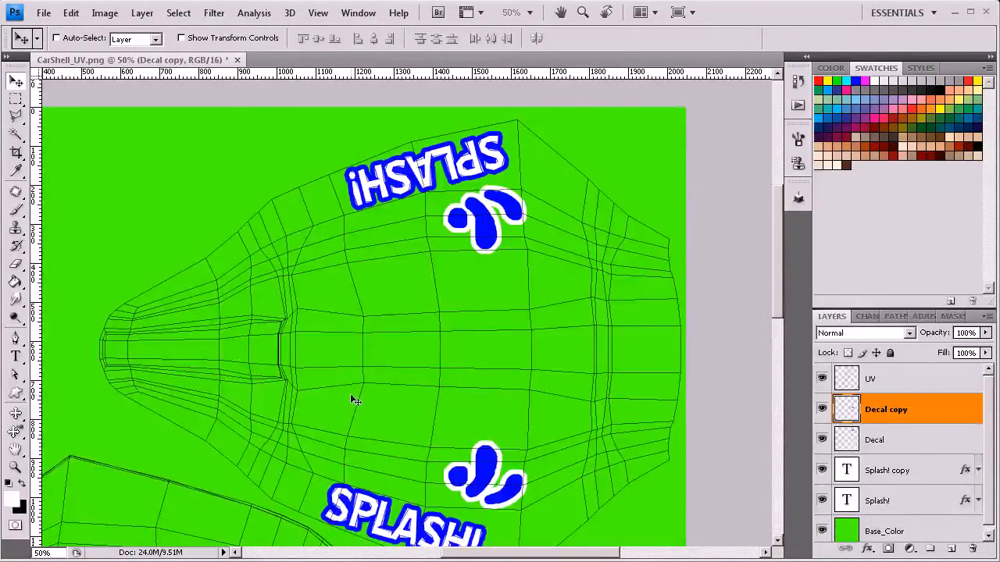
Step: Switch to the 3ds Max scene 31_End.max and examine the textured car model with its decals from the side
key(ctrl+minus)
drag(329, 405, 364, 268)
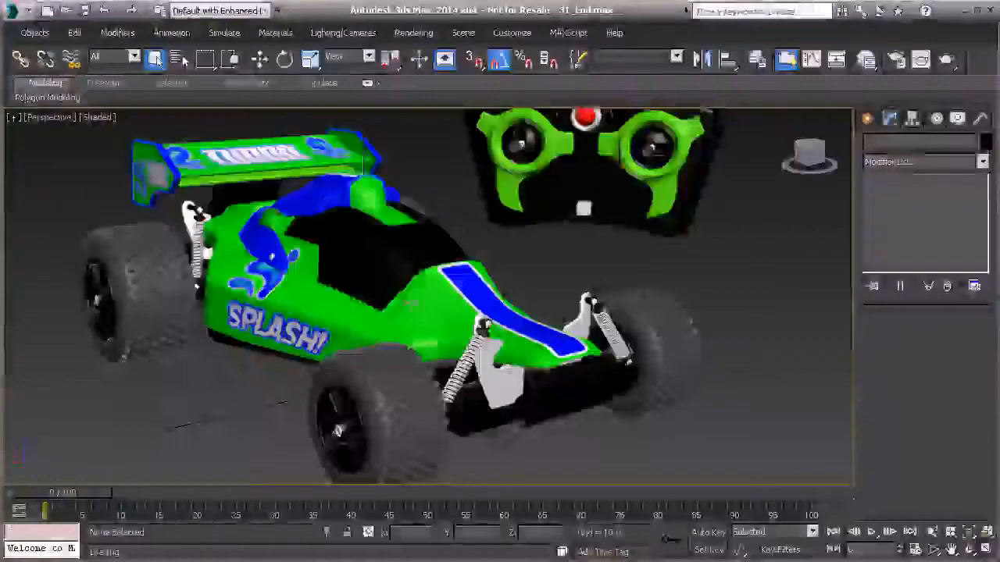
alt+middle_drag(407, 297, 435, 283)
alt+middle_drag(381, 301, 401, 331)
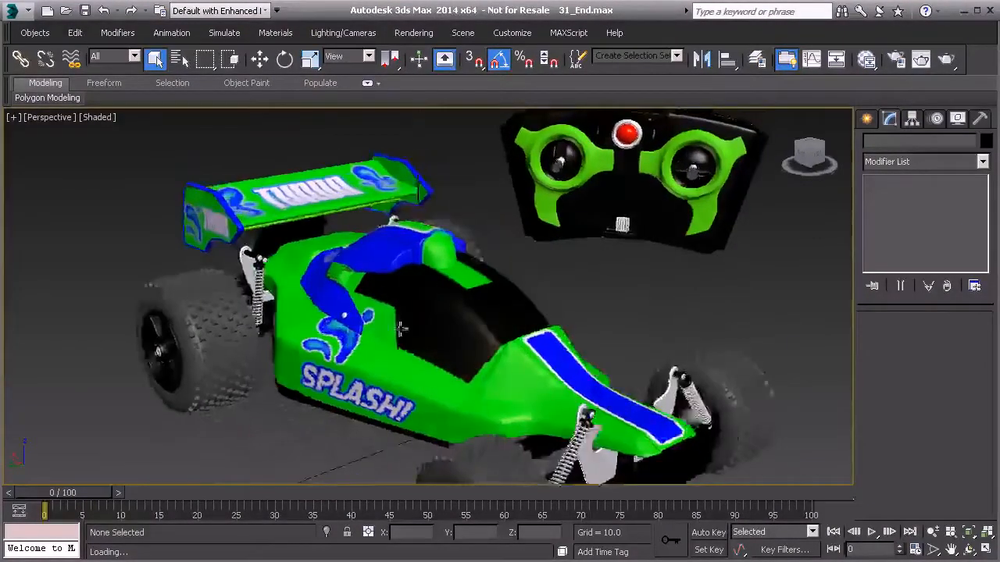
Step: Select the car model and examine its black windshield area and blue nose stripe from several angles
click(425, 339)
middle_drag(450, 380, 410, 333)
alt+middle_drag(328, 315, 381, 362)
alt+middle_drag(327, 288, 354, 262)
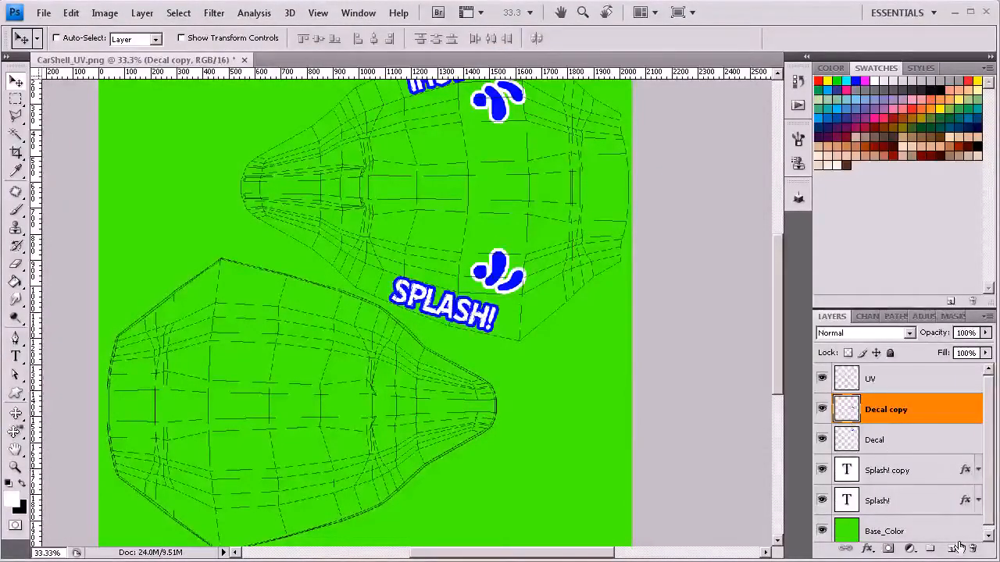
Step: Switch to Photoshop, add a new layer above Decal copy, and brush a rough black windshield patch onto the upper UV shell
click(955, 548)
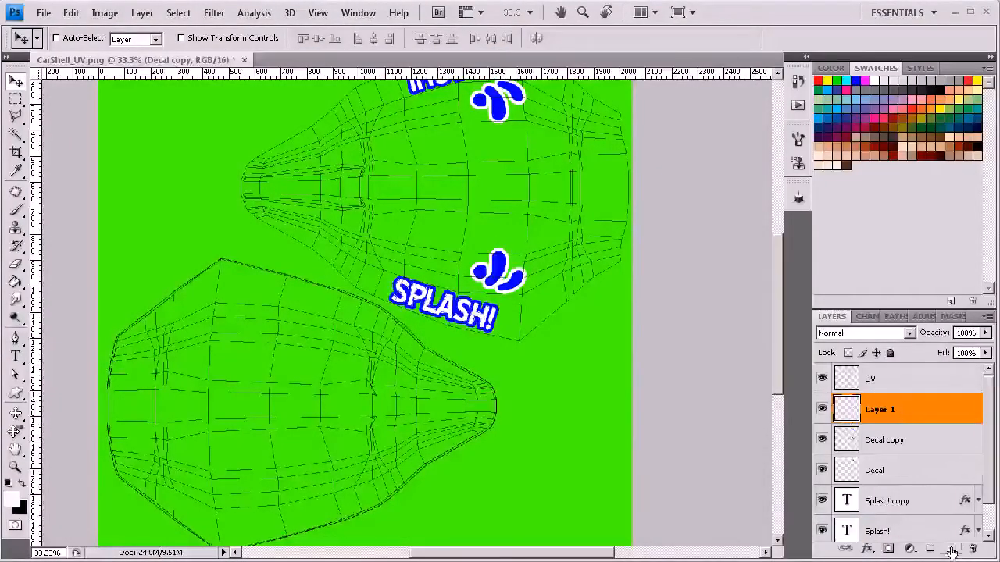
click(23, 486)
click(15, 209)
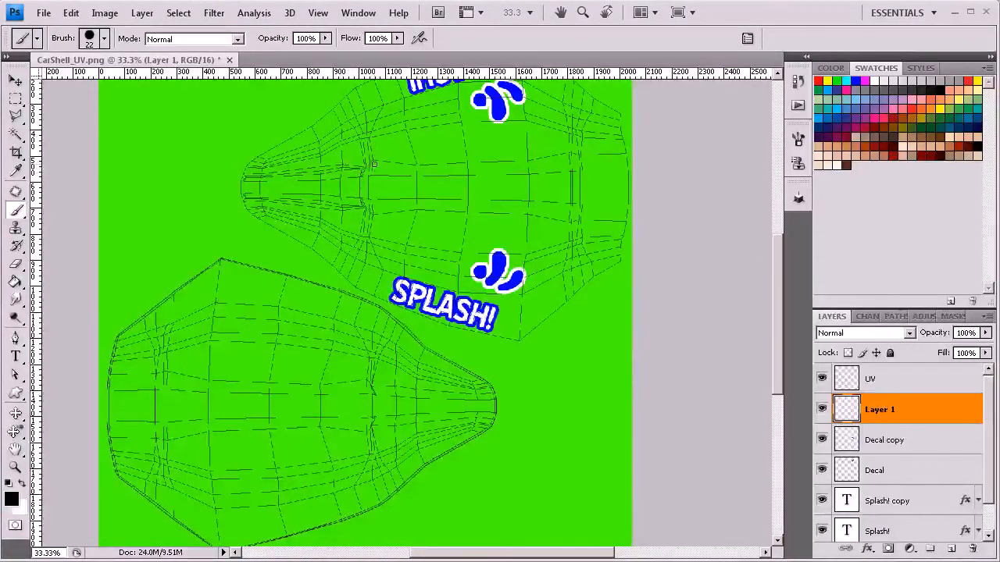
mouse_move(374, 141)
mouse_down()
mouse_move(378, 154)
mouse_move(411, 150)
mouse_up()
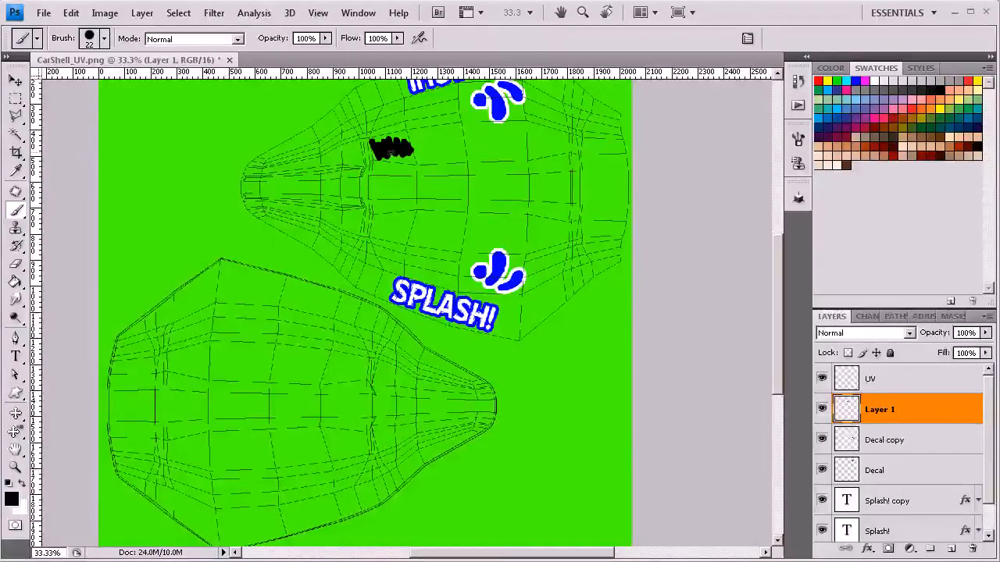
mouse_move(380, 153)
mouse_down()
mouse_move(369, 173)
mouse_move(377, 217)
mouse_up()
drag(378, 160, 381, 175)
mouse_move(383, 139)
mouse_down()
mouse_move(389, 161)
mouse_move(416, 158)
mouse_move(385, 172)
mouse_up()
mouse_move(399, 138)
mouse_down()
mouse_move(415, 149)
mouse_move(409, 181)
mouse_up()
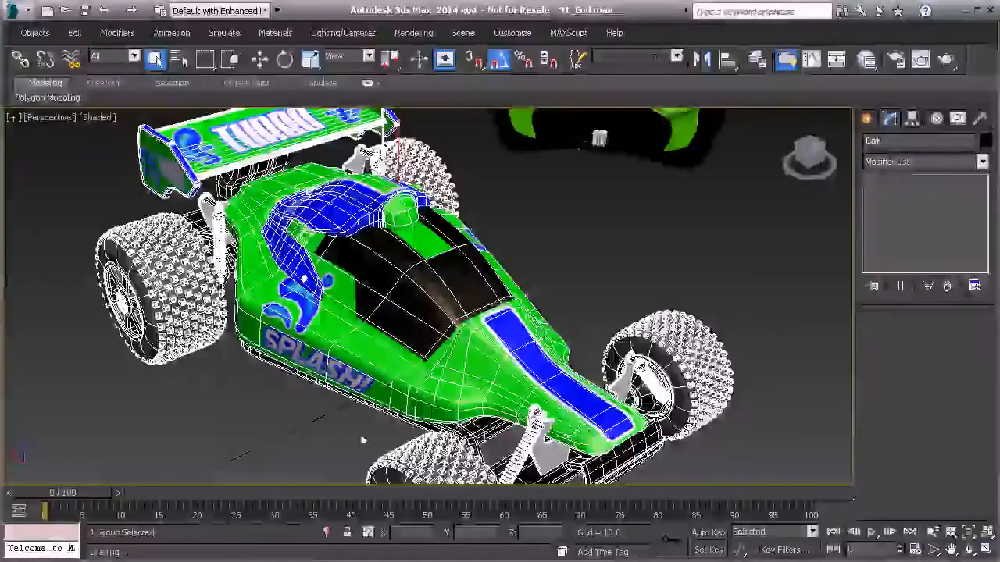
alt+middle_drag(392, 281, 446, 255)
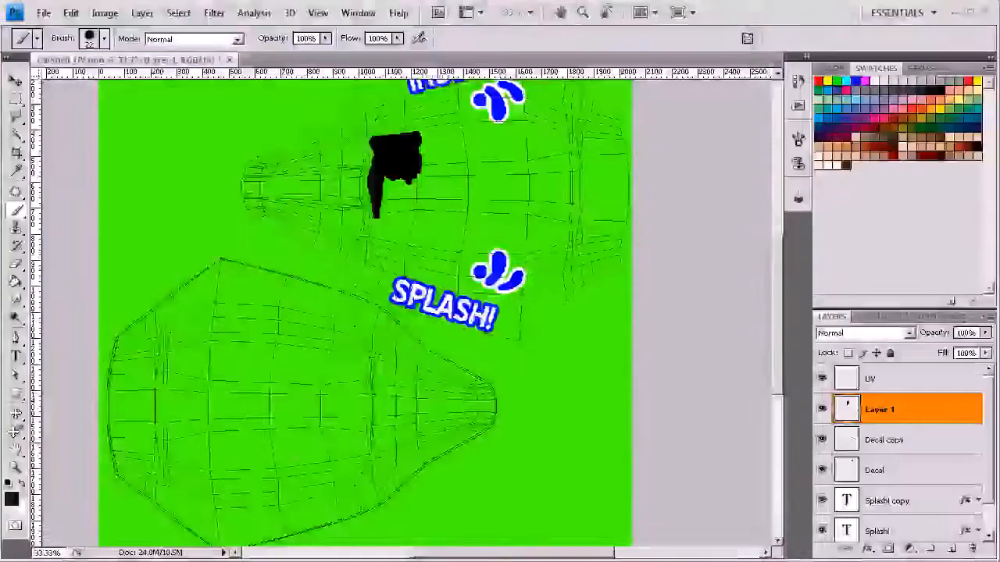
click(43, 14)
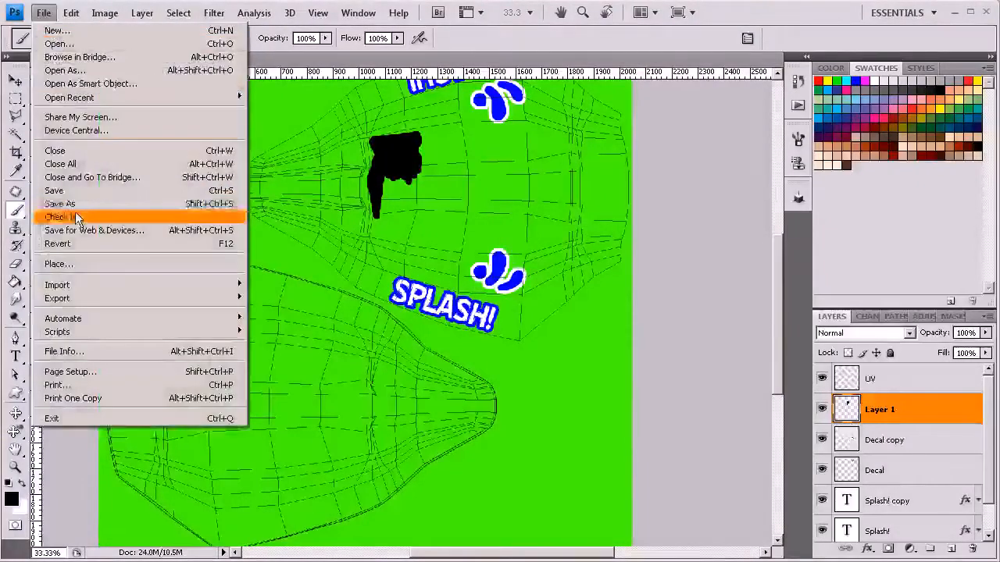
click(78, 203)
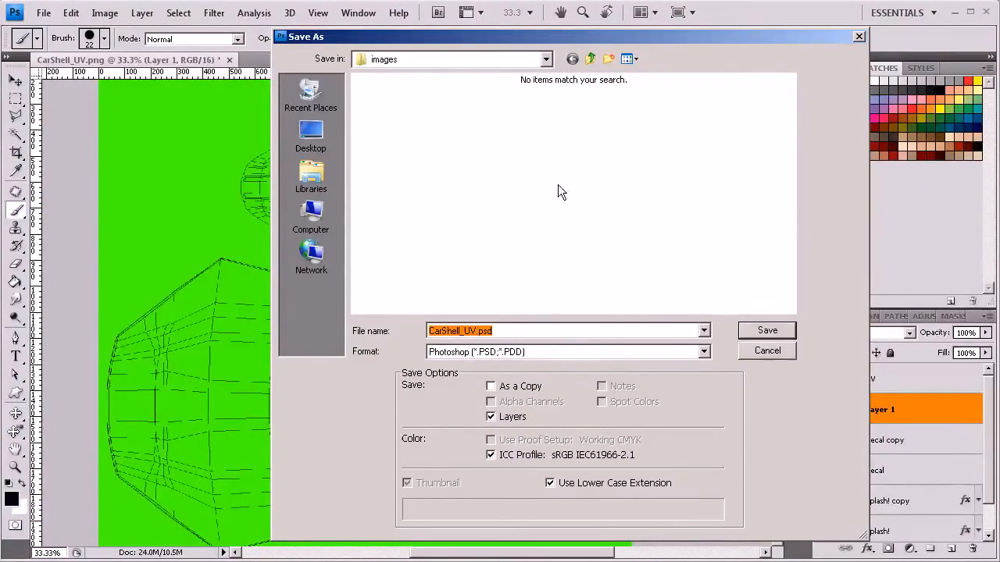
click(543, 354)
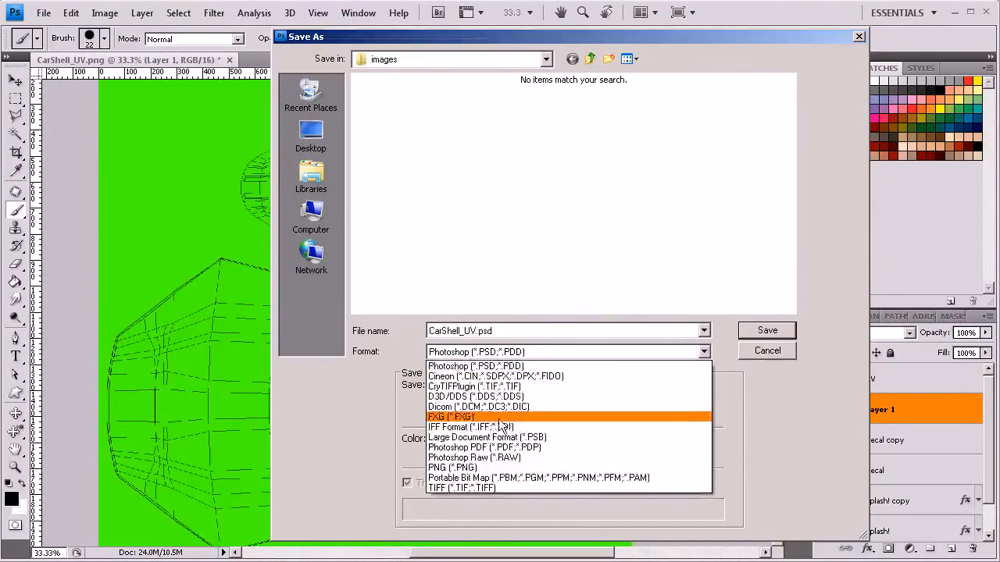
click(768, 350)
click(767, 350)
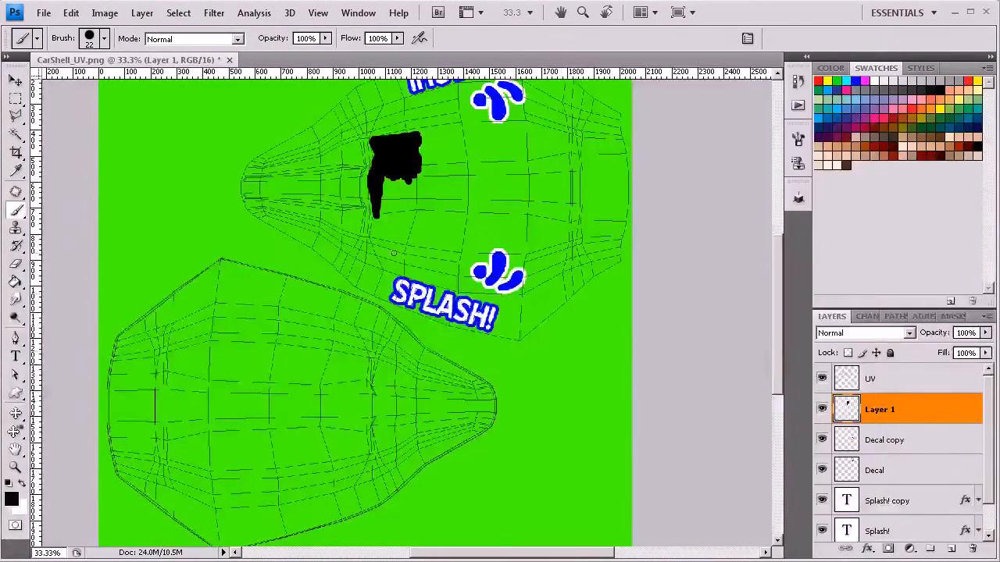
Step: Convert the image to 8 bits per channel and save a JPEG copy as CarShell_UV.jpg in the images folder
click(105, 13)
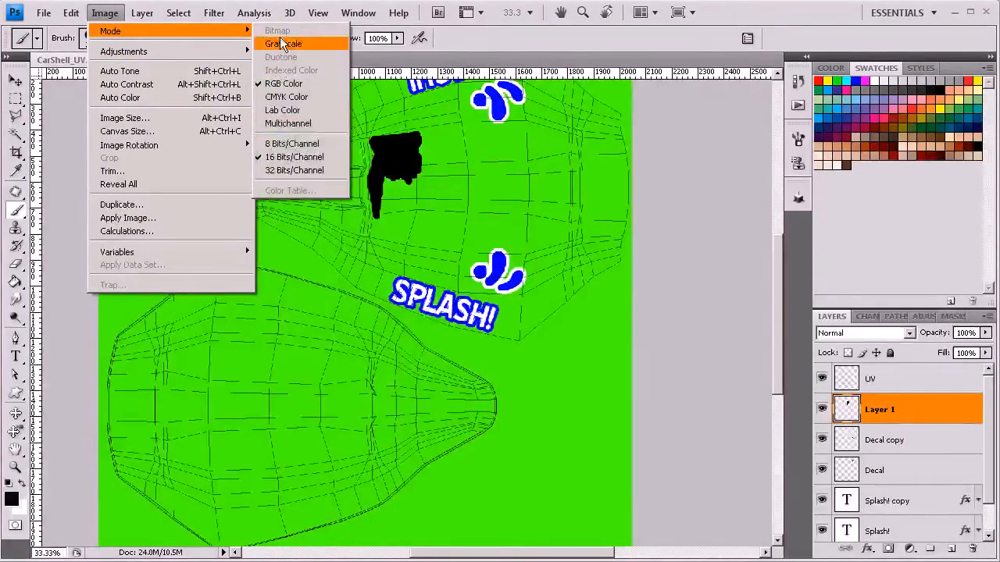
click(289, 146)
click(44, 13)
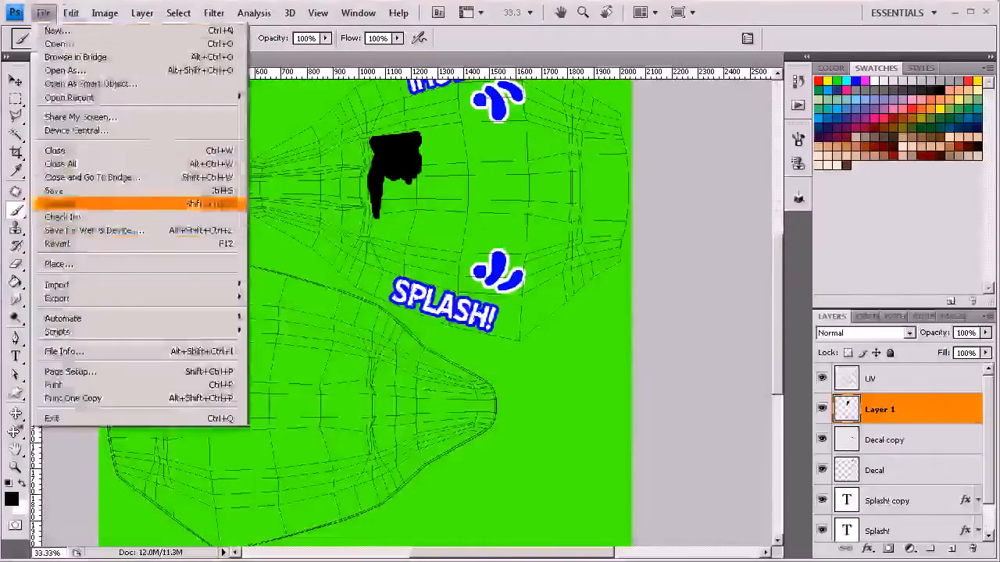
click(67, 202)
click(516, 351)
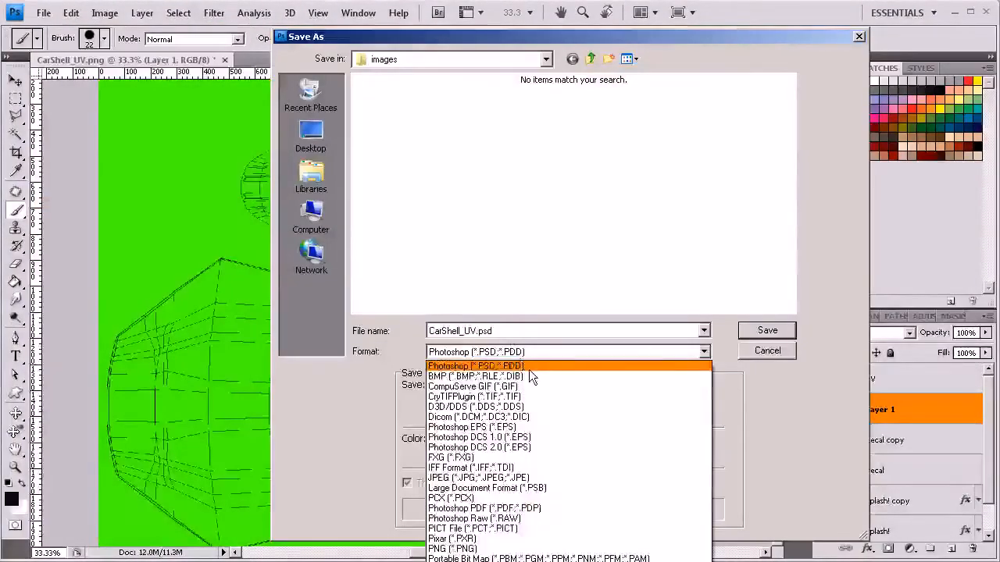
click(461, 477)
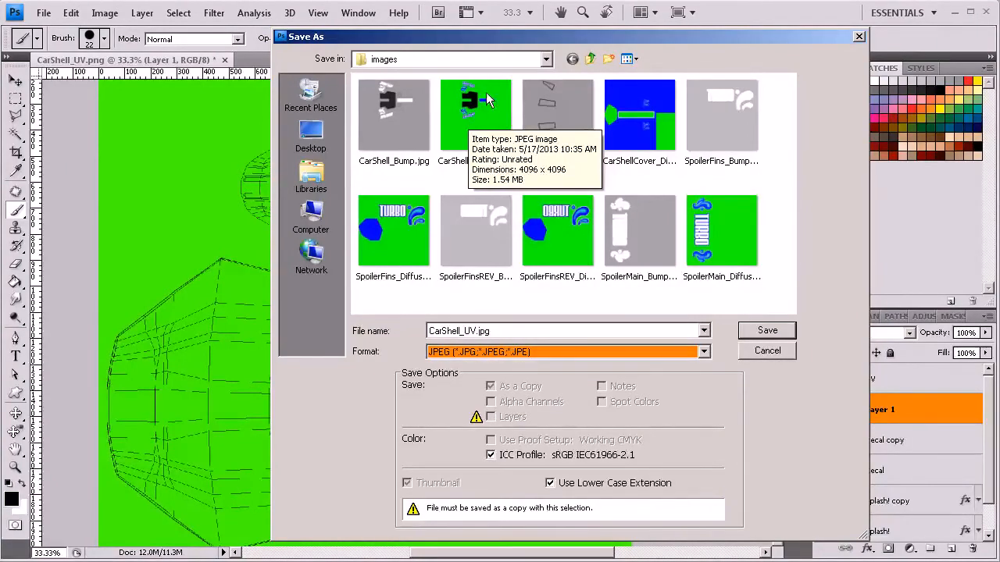
click(745, 338)
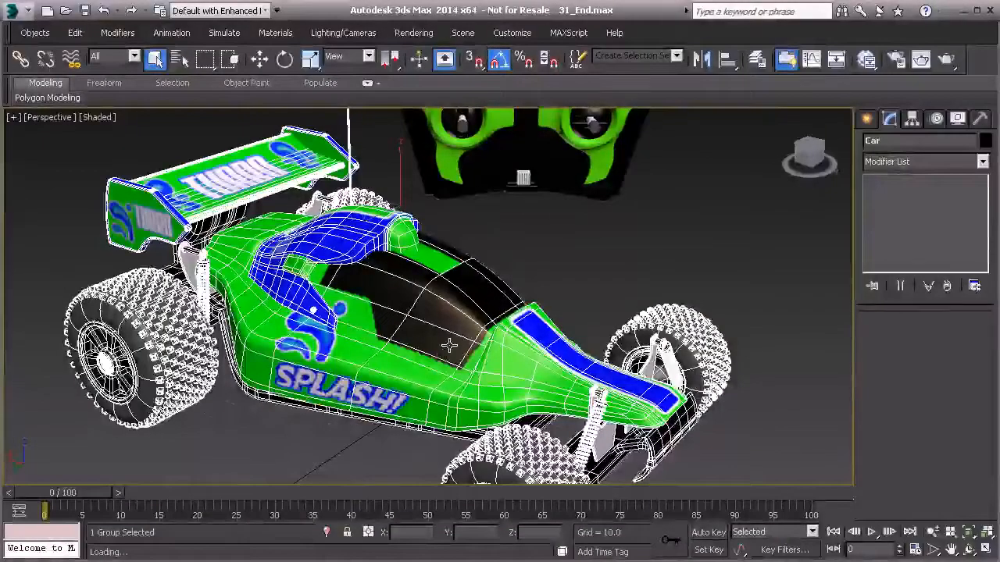
Step: Switch to 3ds Max, open CarShell_MAT in the Slate Material Editor, and enlarge the preview of its green diffuse bitmap node
key(m)
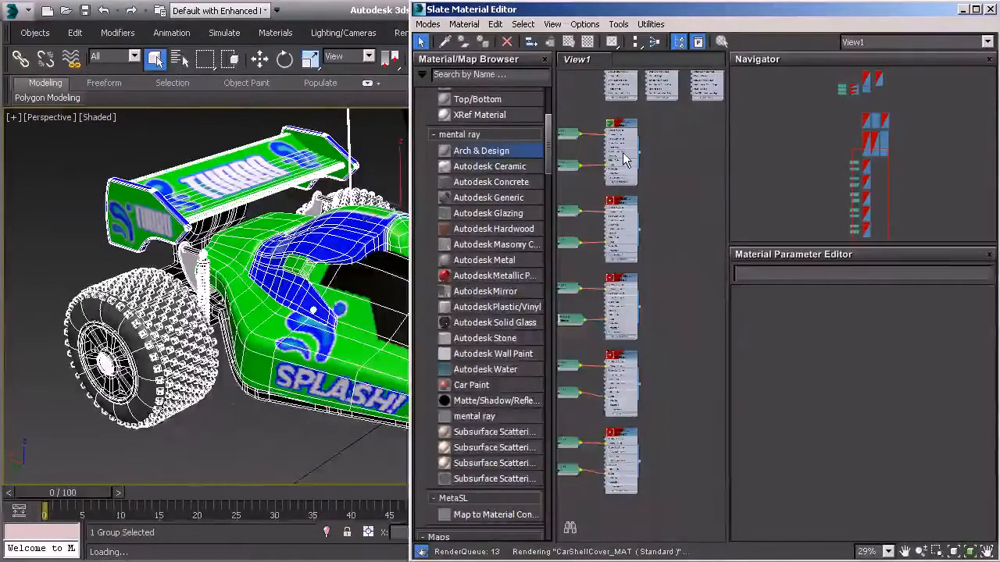
middle_drag(567, 118, 619, 150)
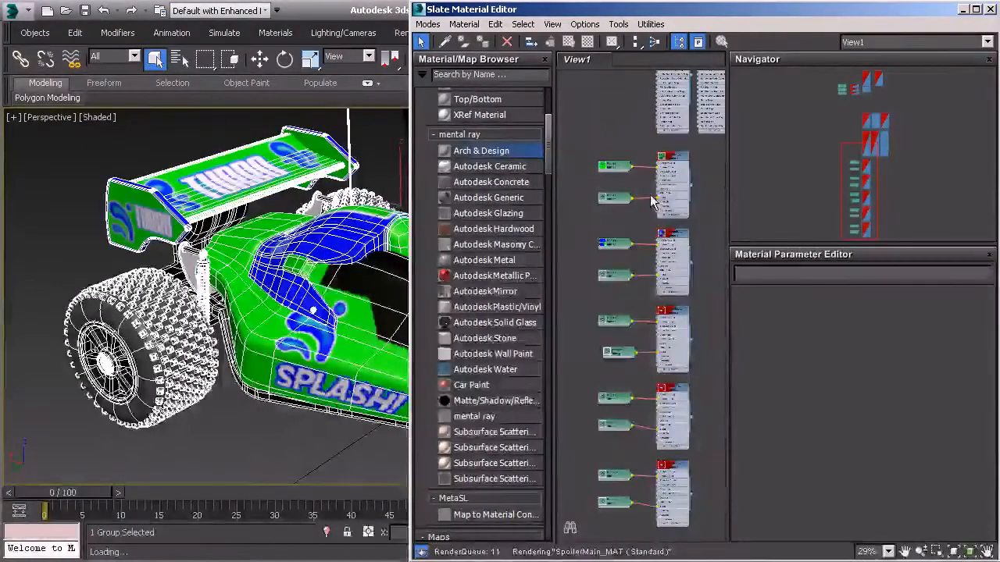
double_click(668, 179)
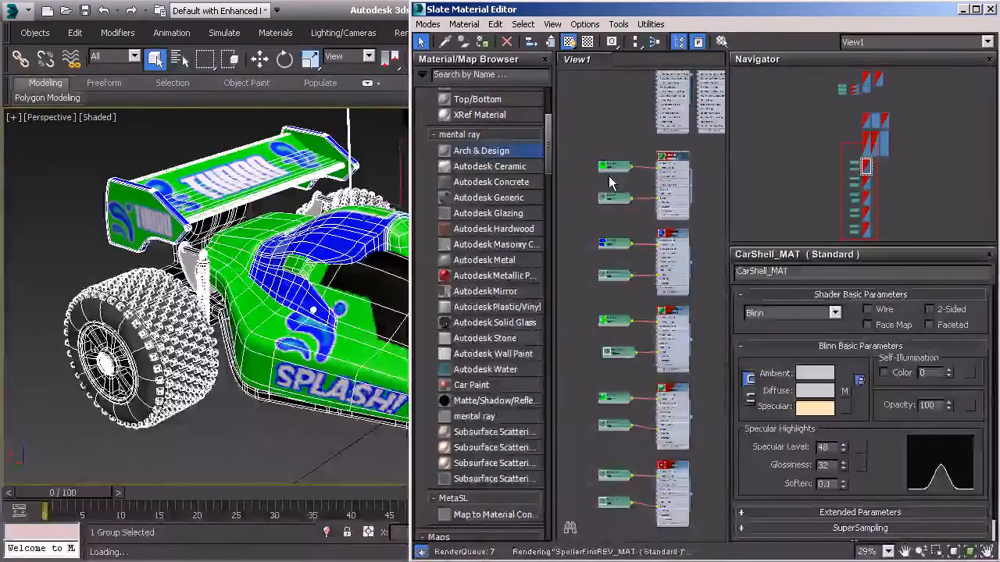
scroll(610, 172, up, 3)
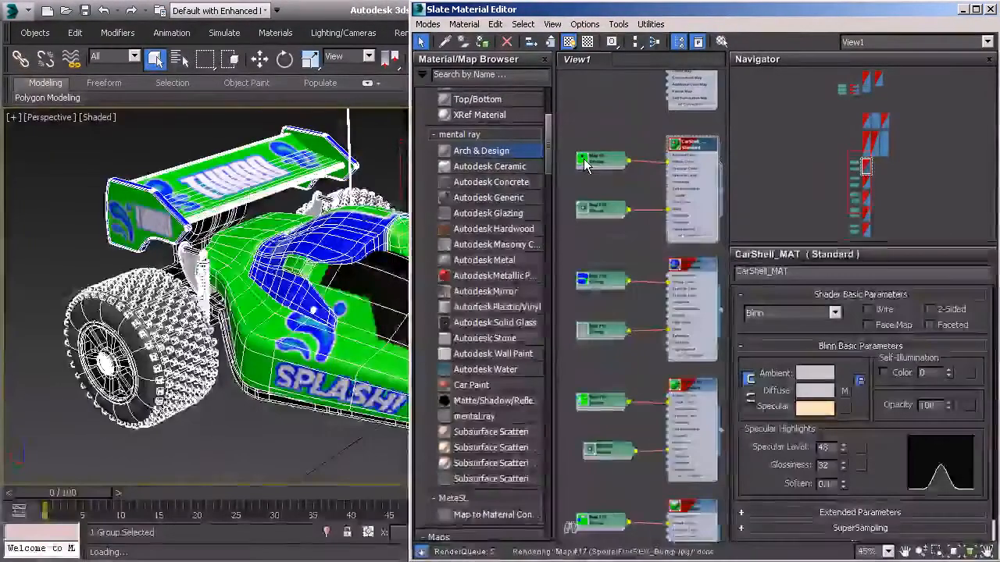
double_click(586, 164)
scroll(598, 189, up, 6)
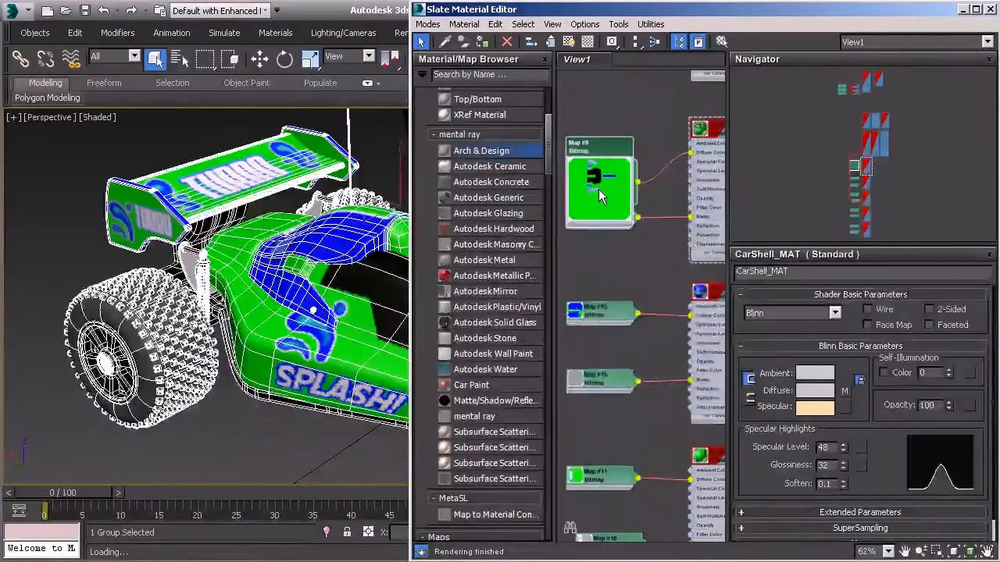
Step: Move the enlarged diffuse bitmap node clear of the Map #19 bump bitmap and enlarge the Map #19 preview
scroll(599, 189, up, 1)
middle_drag(571, 175, 612, 194)
drag(609, 126, 604, 43)
middle_drag(606, 124, 591, 227)
middle_drag(623, 378, 620, 279)
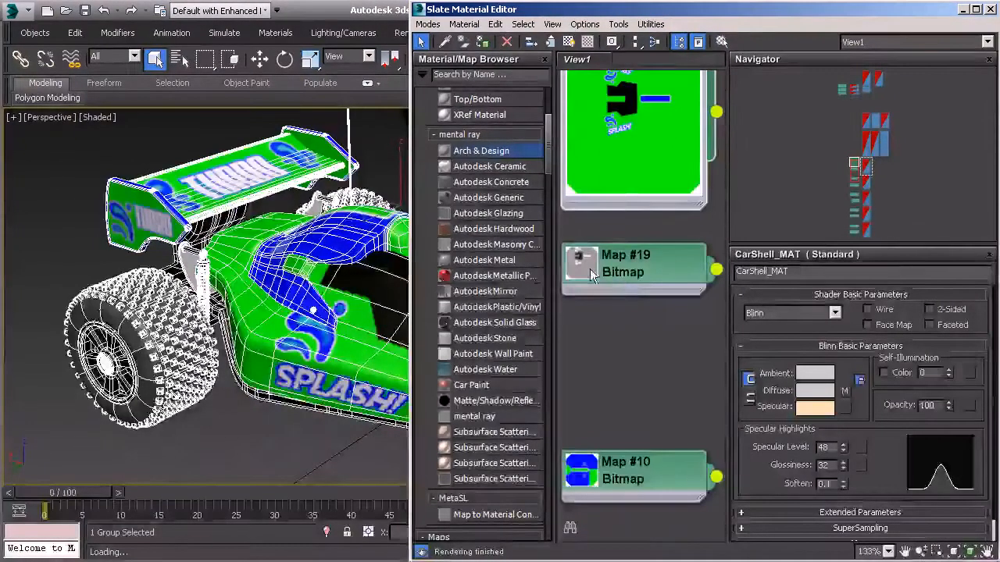
middle_drag(628, 126, 644, 152)
double_click(605, 293)
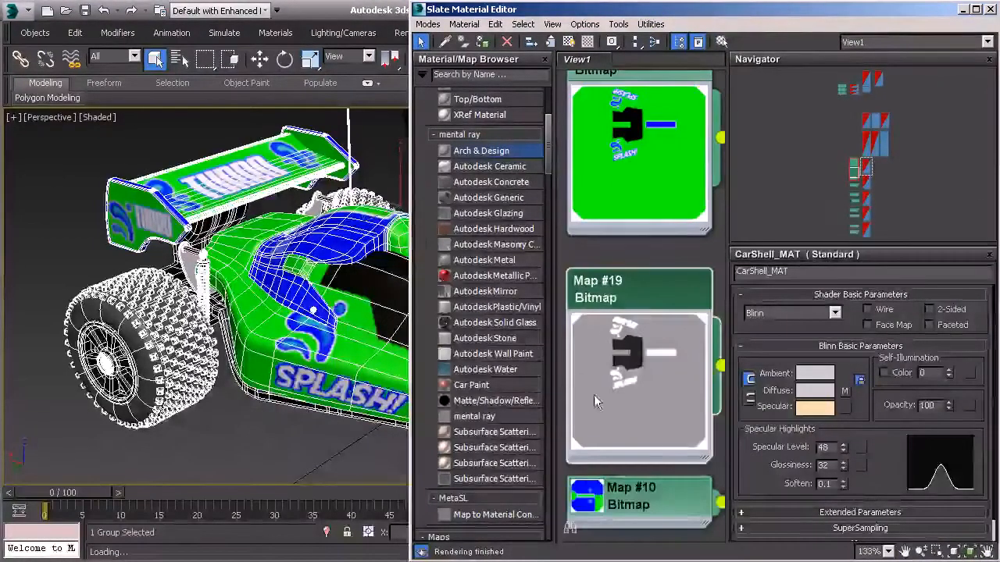
Step: Compare the green diffuse bitmap with the grayscale bump bitmap of the car shell material
middle_drag(627, 384, 629, 360)
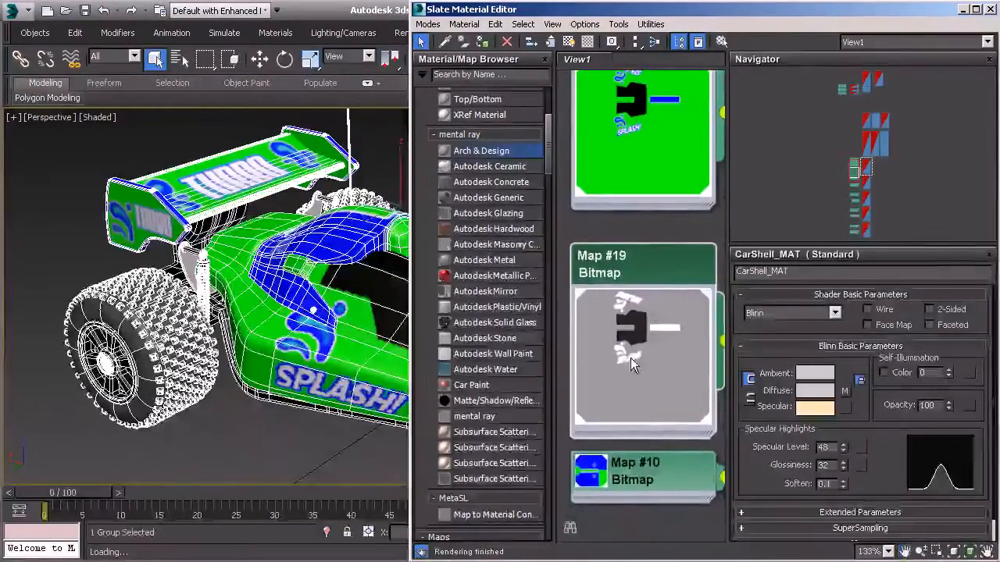
middle_drag(622, 120, 623, 168)
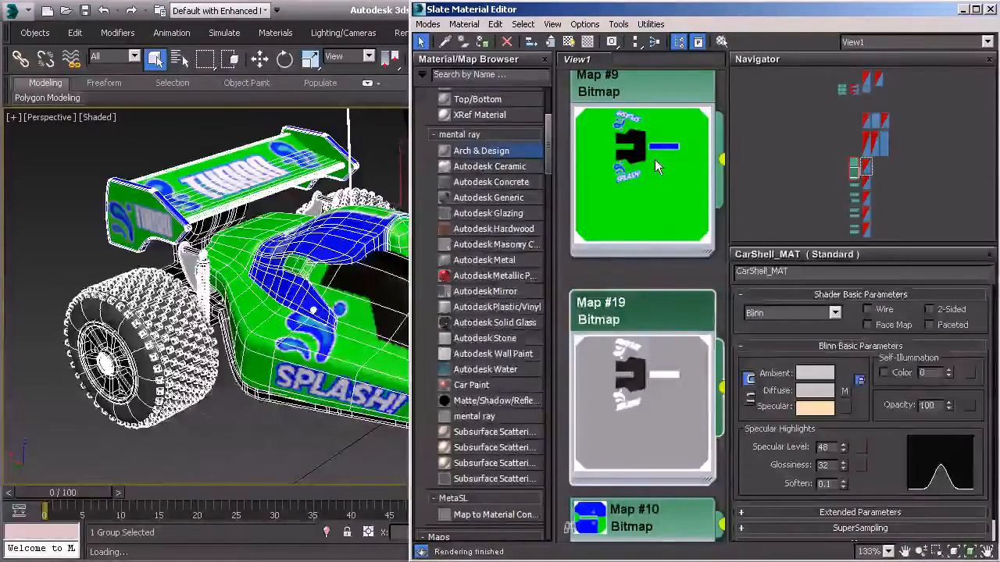
middle_drag(628, 391, 631, 314)
scroll(627, 340, up, 2)
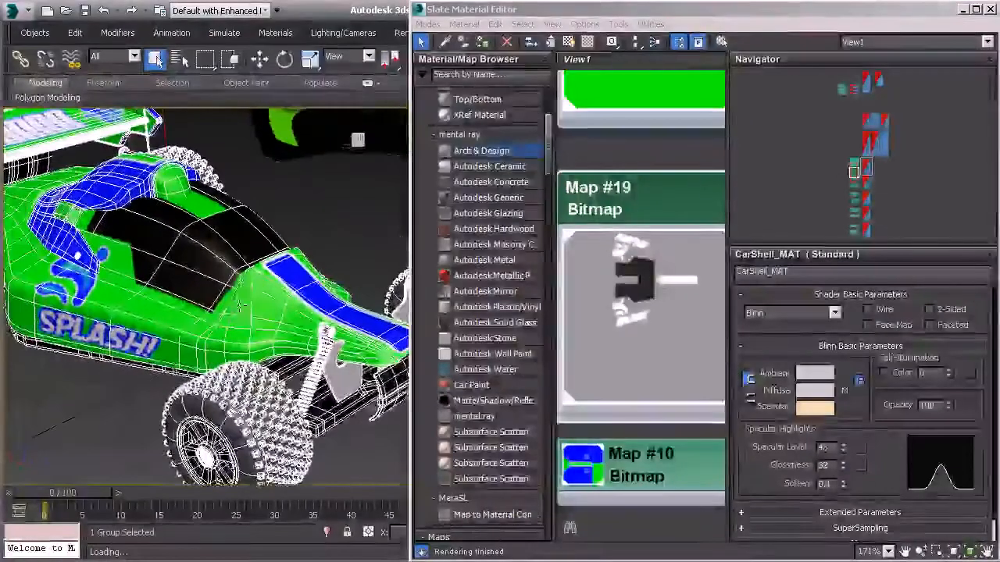
Step: Try the Shaded Materials without Maps display in the Perspective viewport and inspect the car shell around the windshield
scroll(242, 311, up, 3)
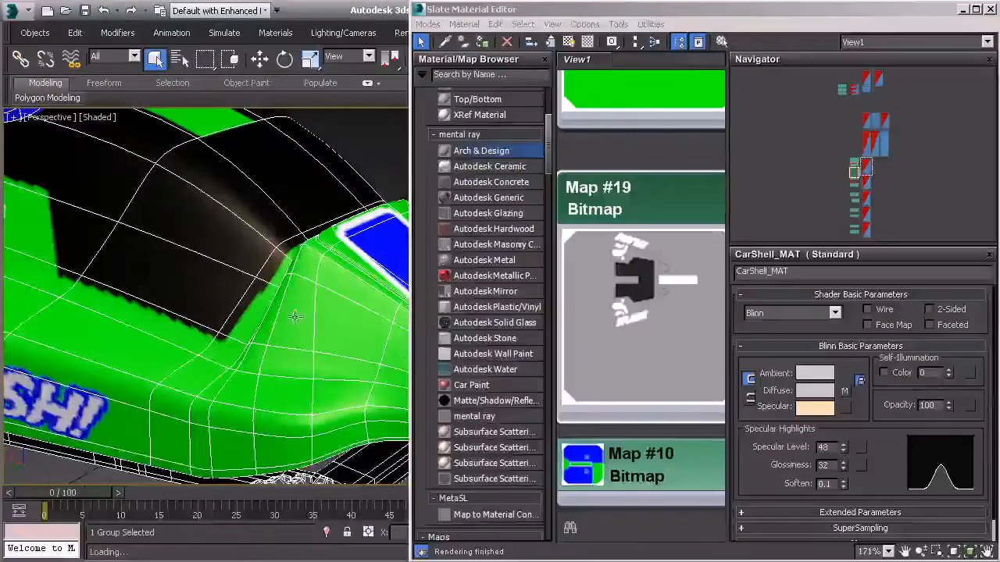
alt+middle_drag(290, 314, 104, 154)
click(97, 117)
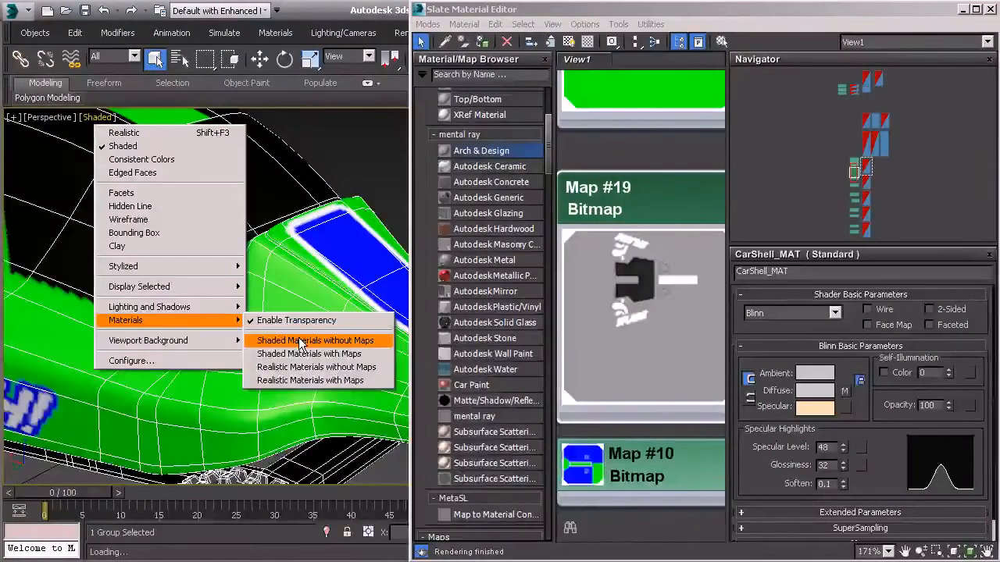
click(300, 345)
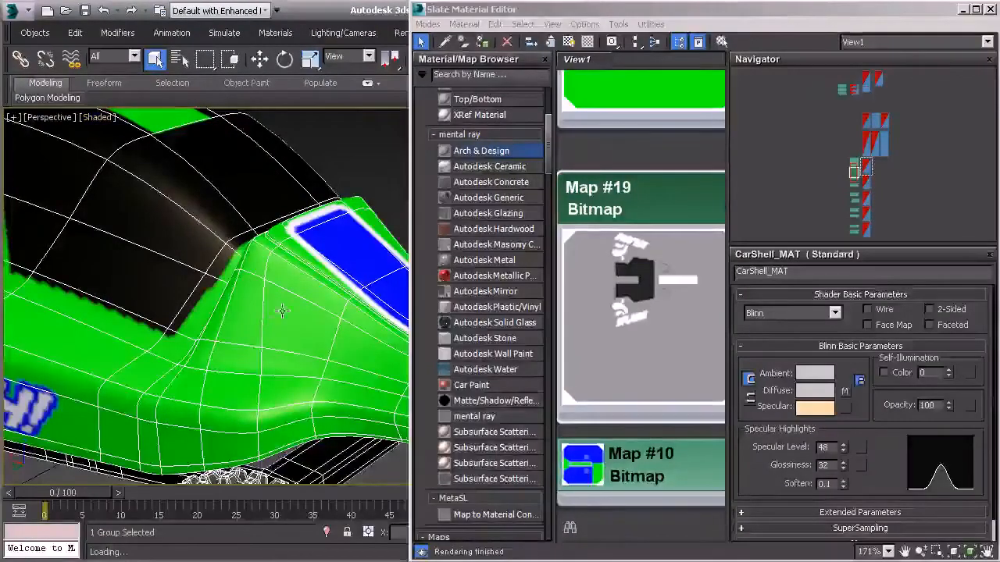
scroll(282, 311, down, 4)
scroll(286, 317, down, 2)
scroll(290, 322, up, 6)
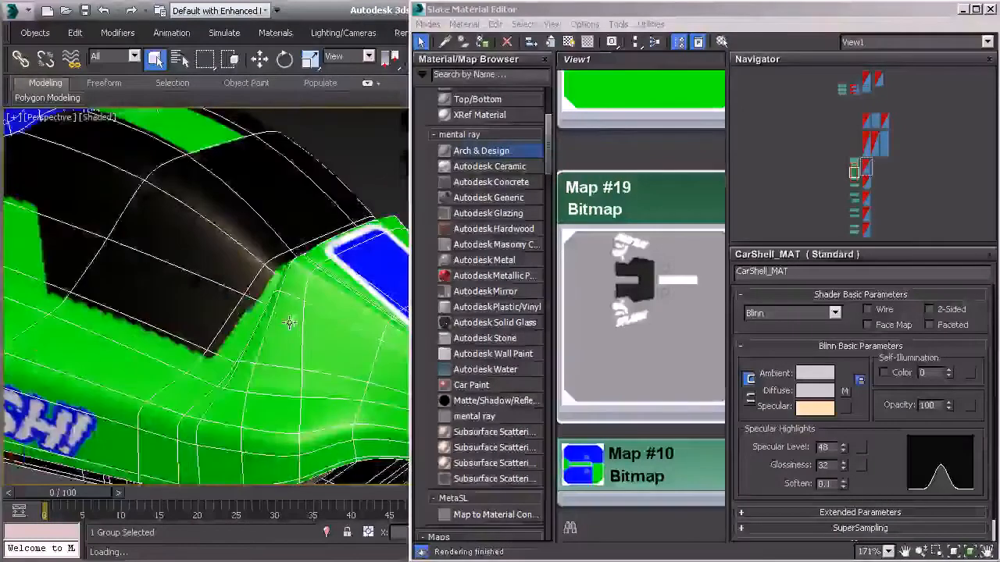
scroll(290, 323, down, 6)
Step: Set the Perspective viewport to Realistic Materials with Maps and deselect the car
click(98, 117)
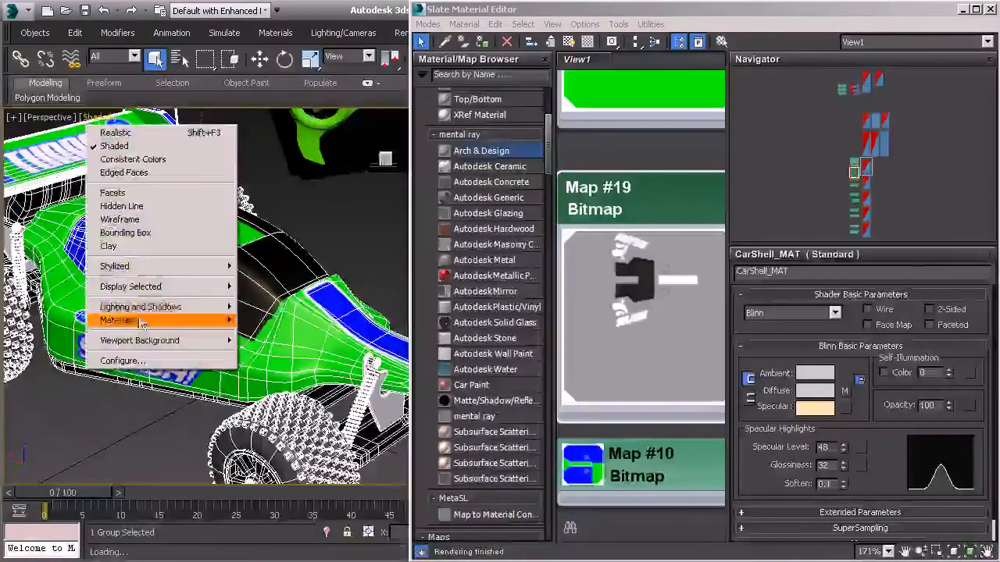
mouse_move(219, 321)
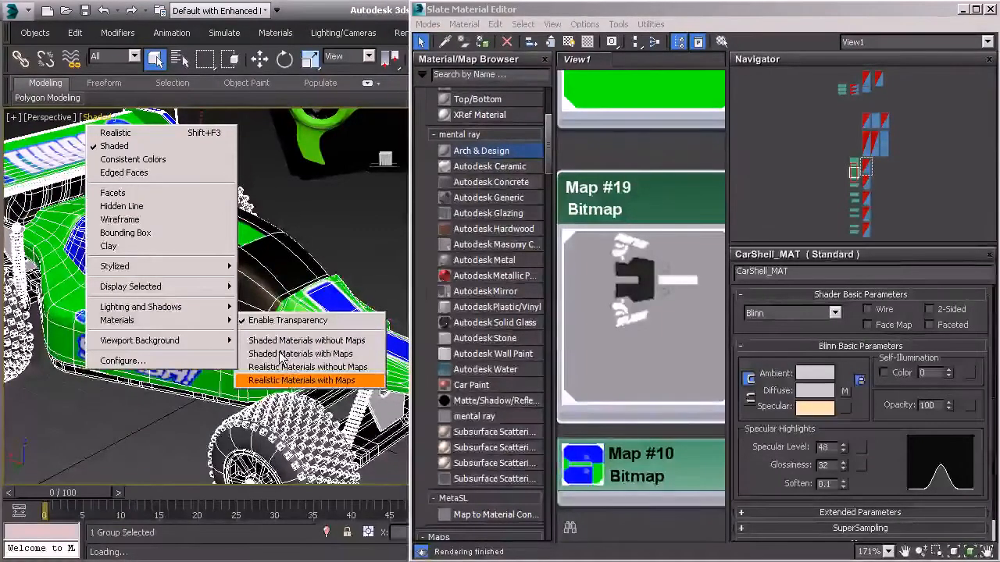
click(291, 381)
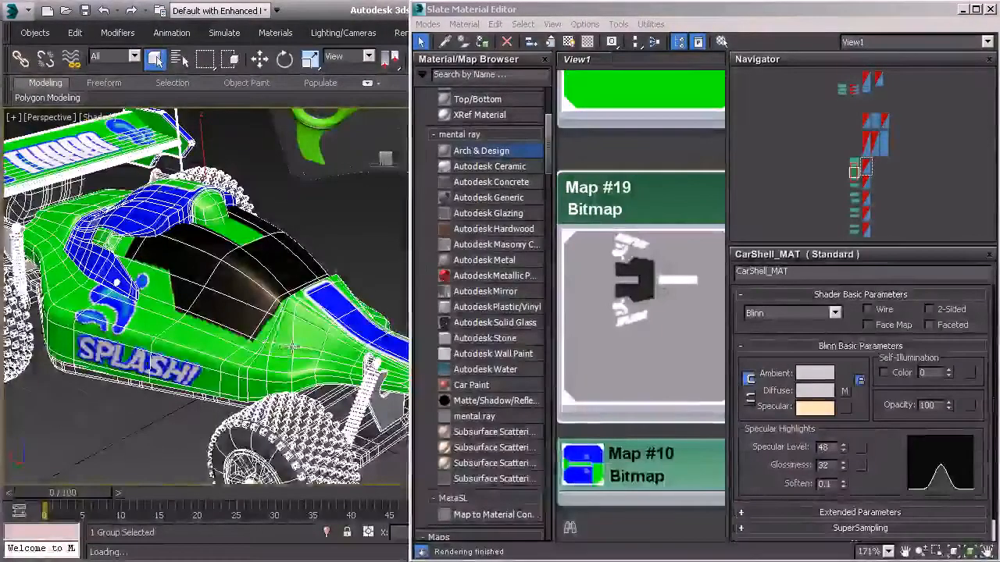
middle_drag(281, 358, 266, 345)
key(ctrl+d)
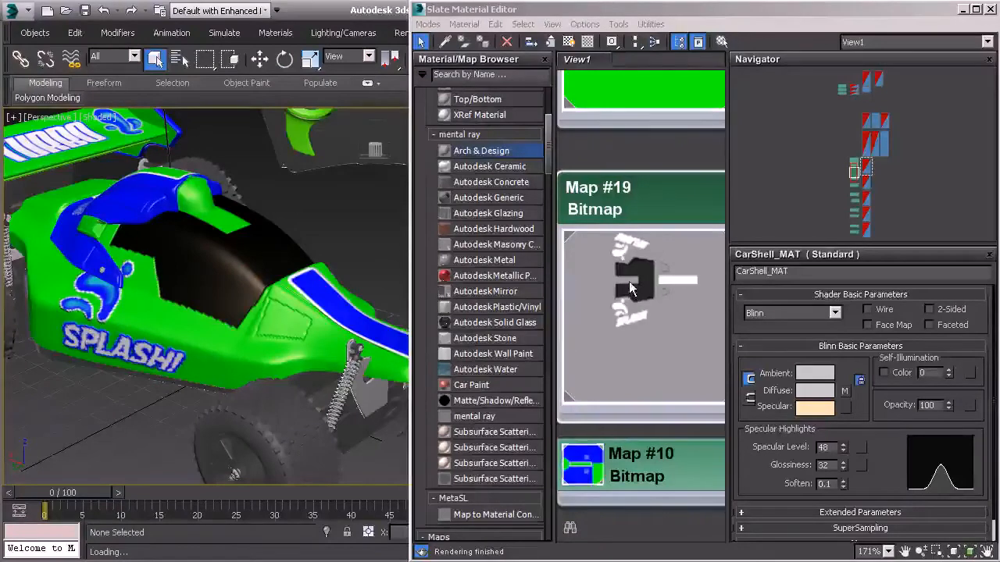
Step: Examine the diffuse and bump bitmap nodes together with their connections to the car shell material
scroll(610, 302, down, 3)
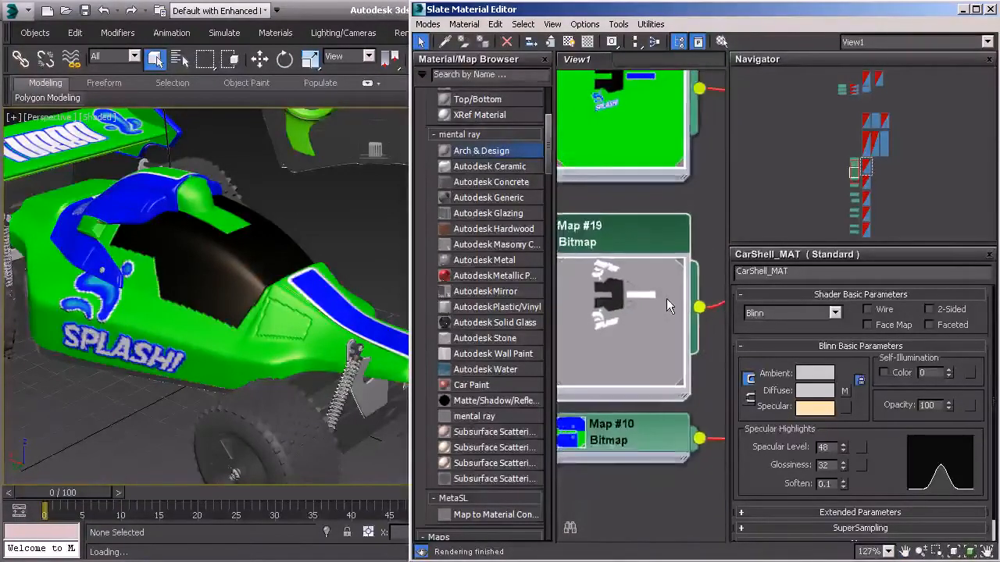
scroll(666, 299, down, 4)
middle_drag(559, 310, 672, 286)
scroll(671, 307, up, 1)
scroll(658, 311, down, 2)
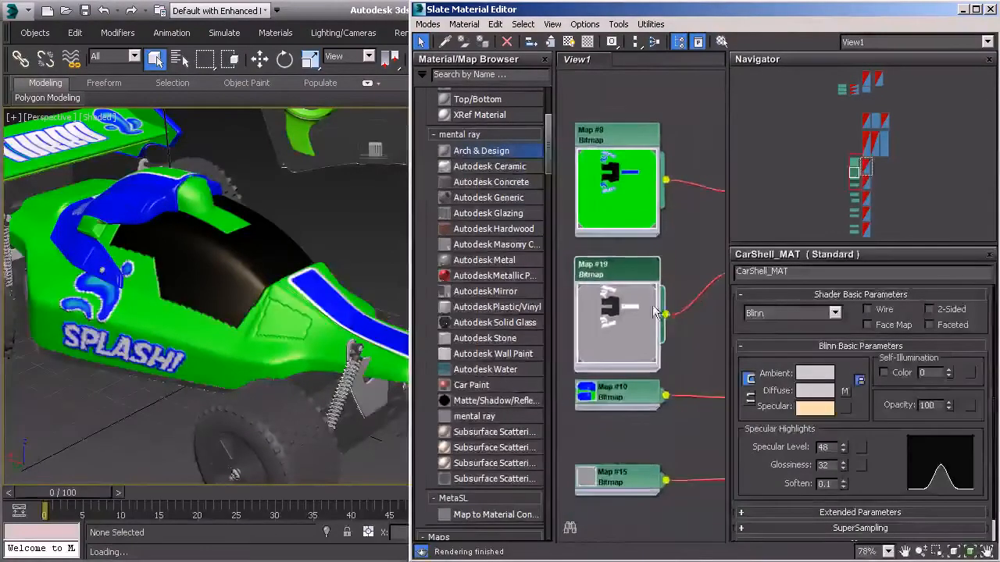
Step: Inspect the black, white and gray areas of the Map #19 bump bitmap against the green Map #9 diffuse bitmap
scroll(656, 313, up, 4)
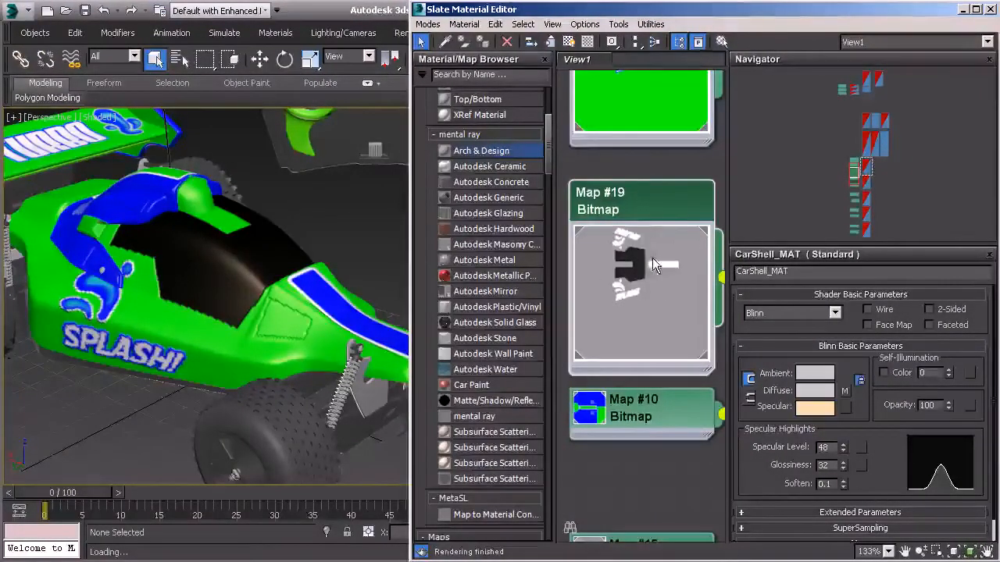
scroll(655, 264, down, 8)
mouse_move(655, 251)
middle_down()
mouse_move(616, 274)
mouse_move(636, 255)
middle_up()
scroll(617, 303, up, 5)
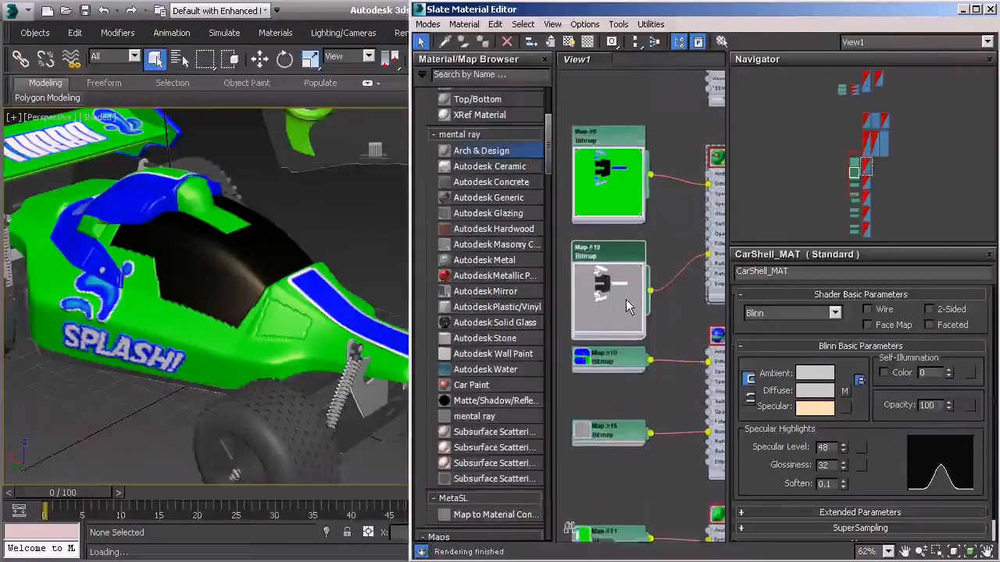
scroll(618, 268, down, 4)
middle_drag(617, 268, 633, 330)
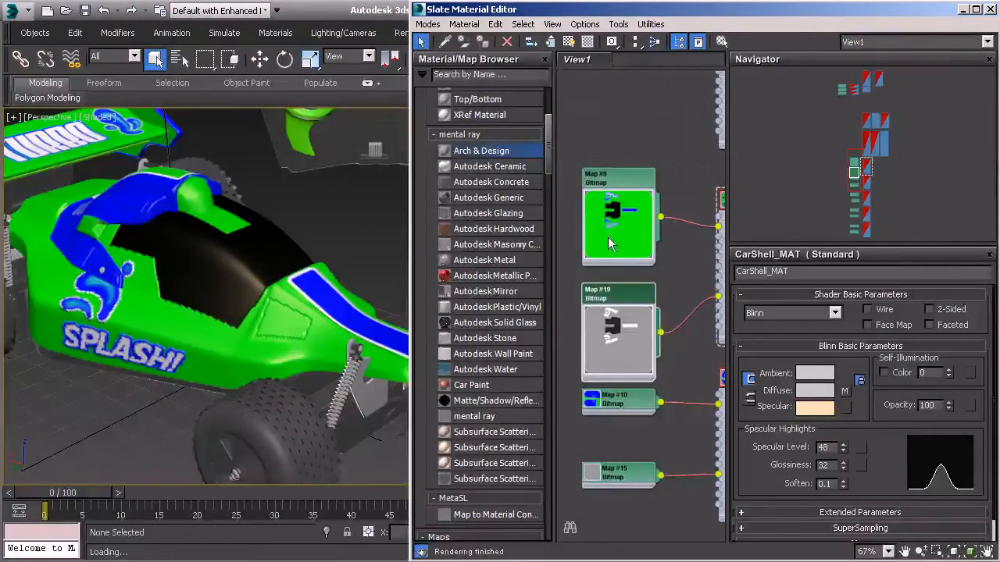
scroll(607, 237, up, 5)
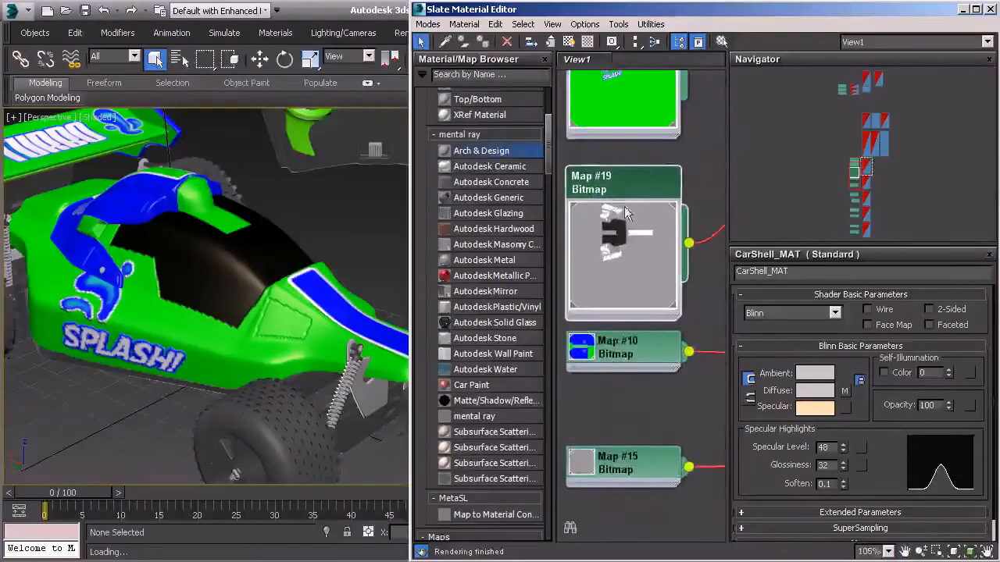
scroll(614, 269, up, 2)
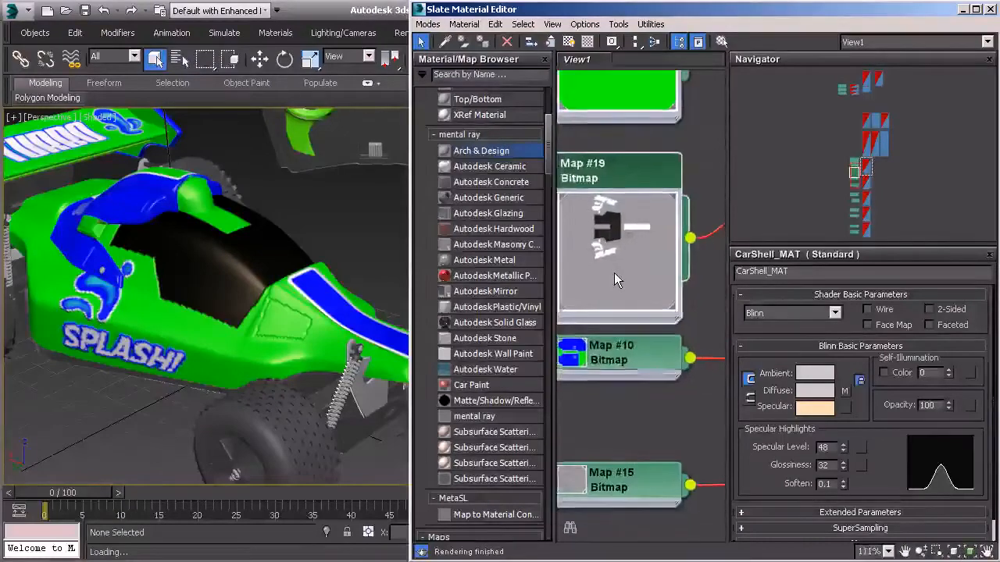
scroll(614, 272, down, 2)
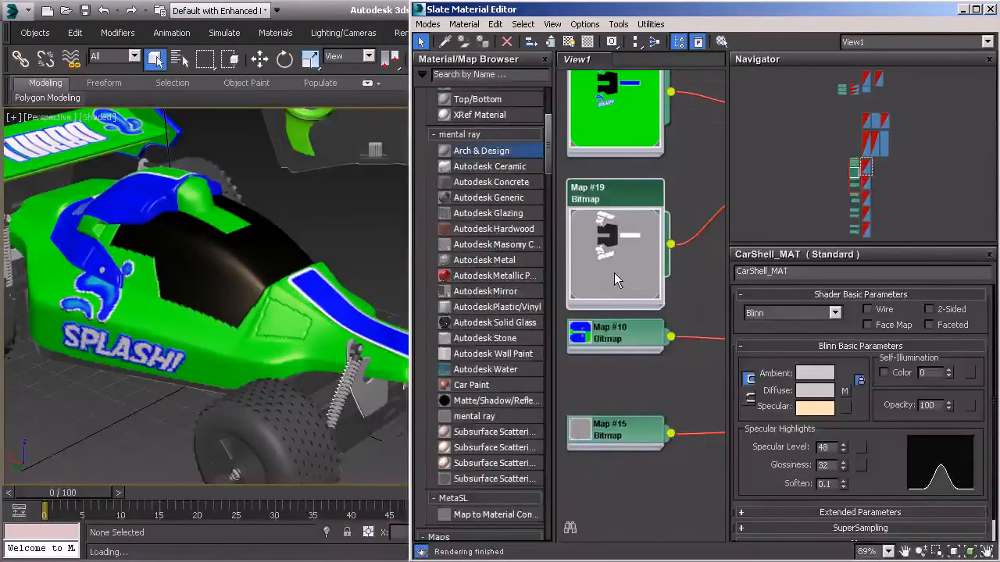
Step: Close the Slate Material Editor and view the whole textured car with its remote control in the Perspective viewport
click(991, 10)
middle_drag(543, 258, 468, 332)
scroll(609, 273, down, 5)
scroll(445, 344, up, 5)
scroll(466, 348, down, 2)
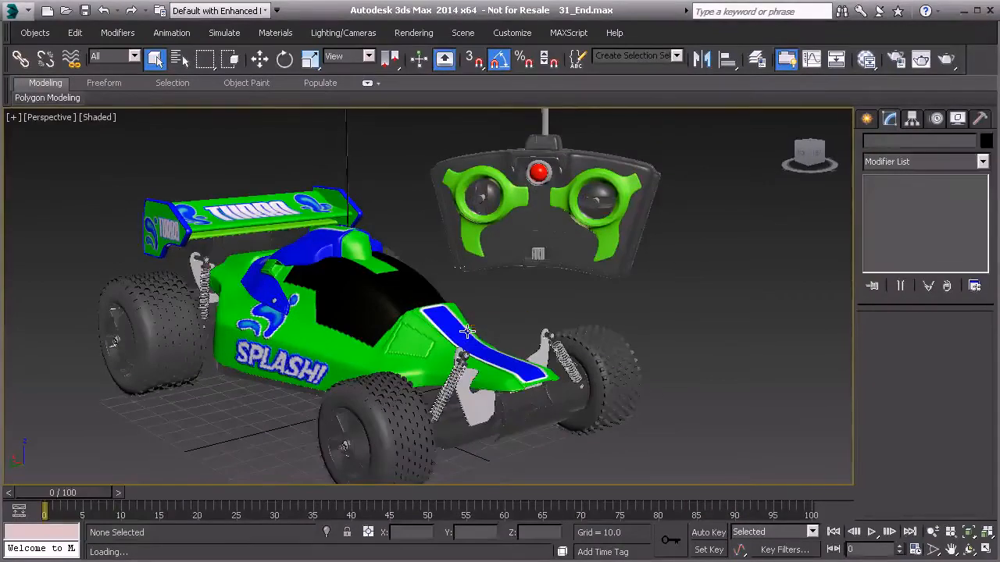